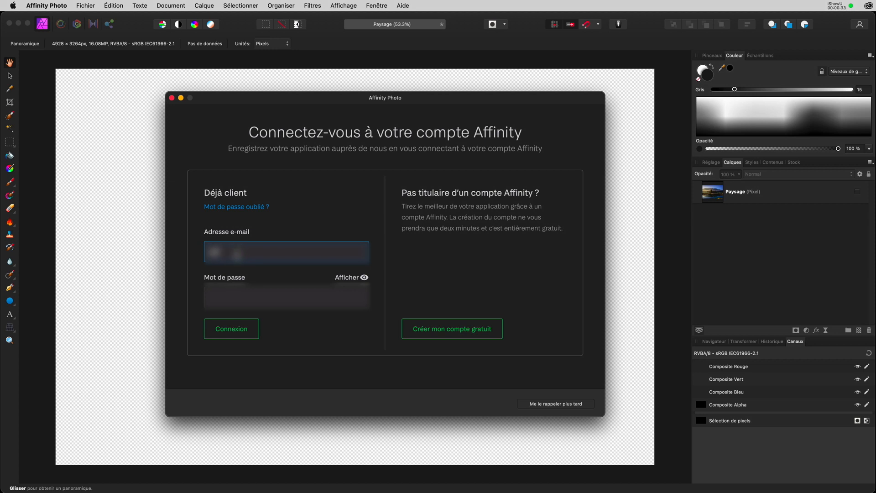
Enter the account password and submit the Affinity account sign-in form.
key(Tab)
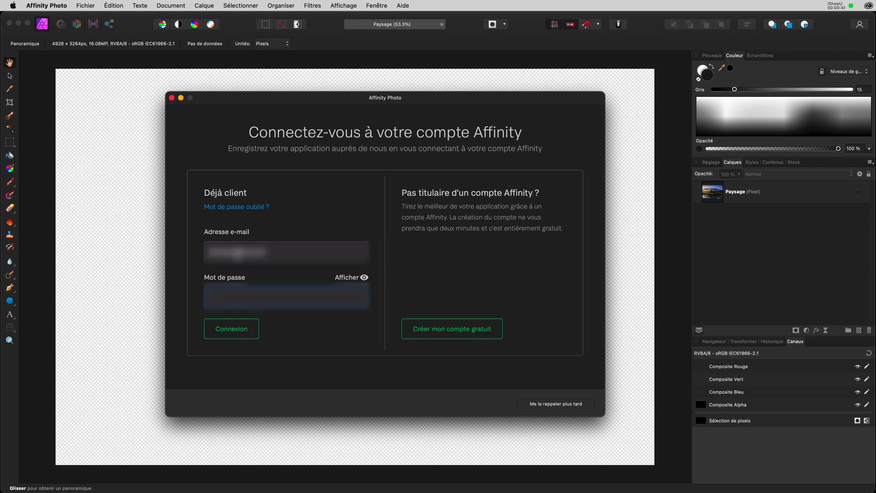
text(••)
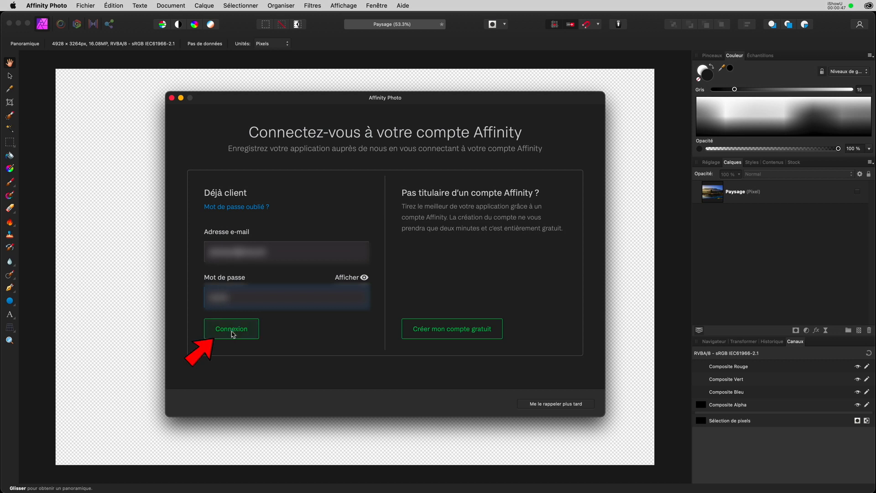
click(229, 330)
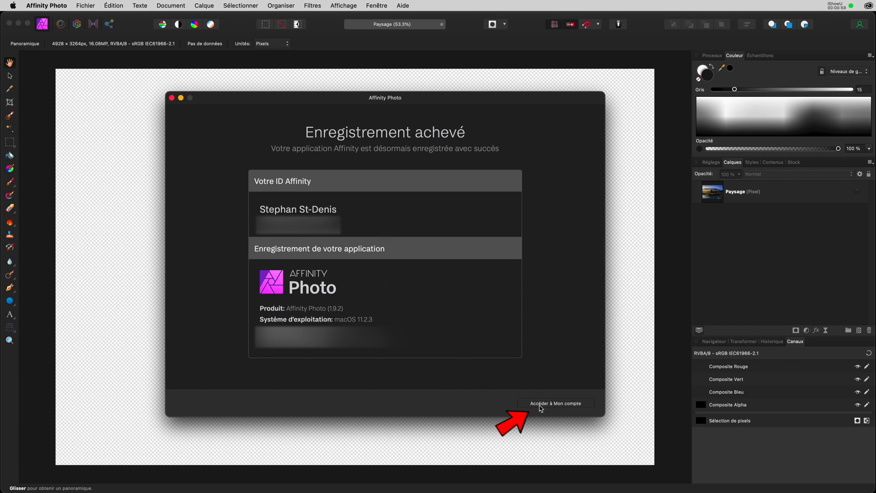
Go to My Account from the registration confirmation to see the purchased add-ons.
click(562, 406)
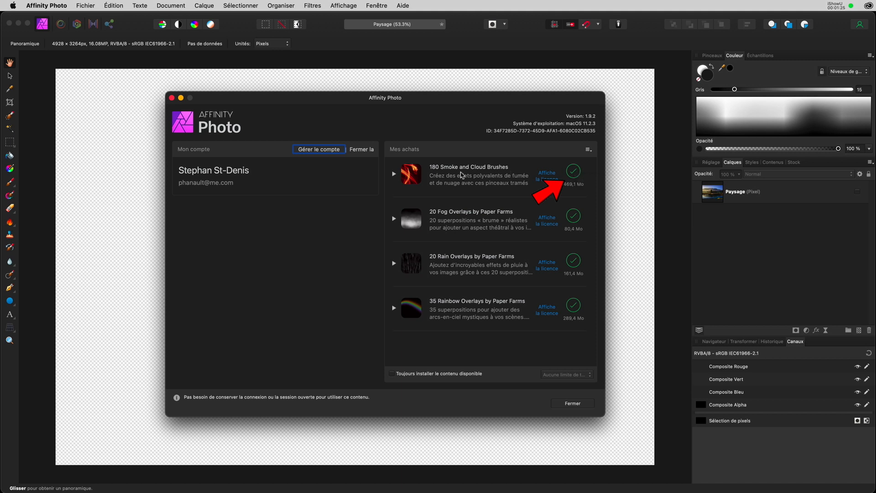
scroll(484, 187, down, 5)
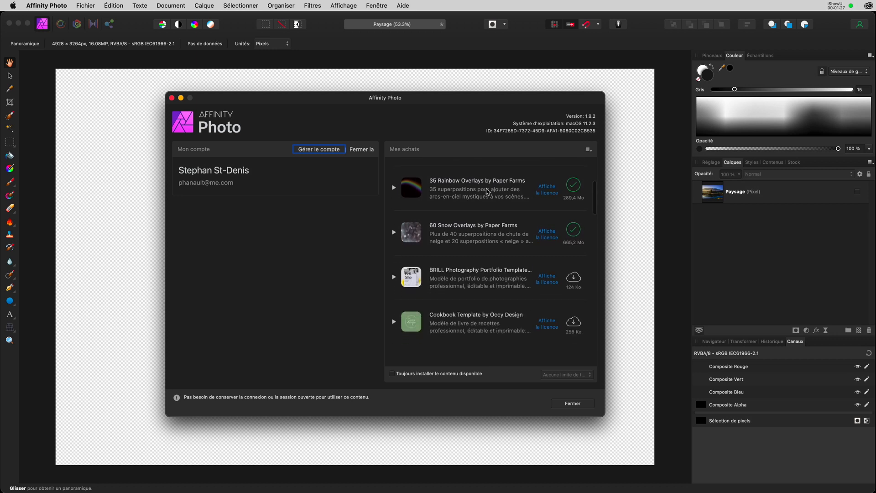
scroll(488, 192, down, 4)
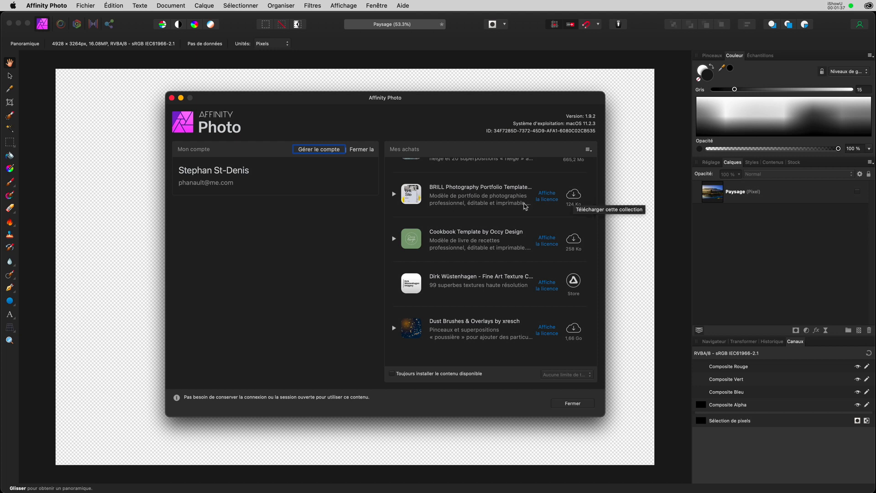
scroll(522, 242, up, 5)
scroll(545, 176, down, 4)
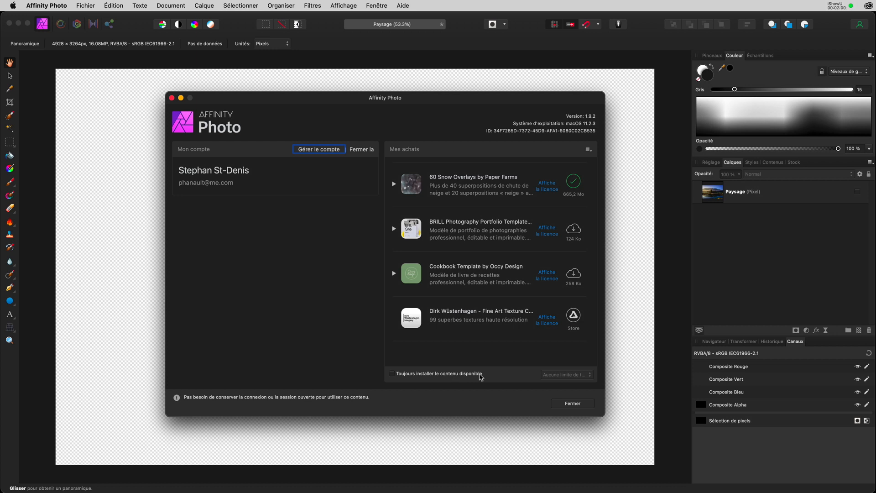
scroll(488, 343, up, 5)
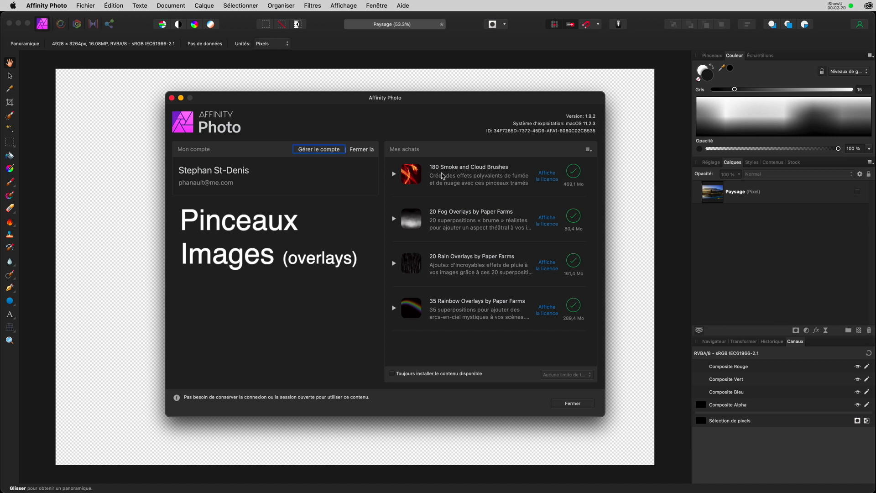
Look through the 'Mes achats' purchases list, then close the account dialog.
scroll(445, 206, down, 15)
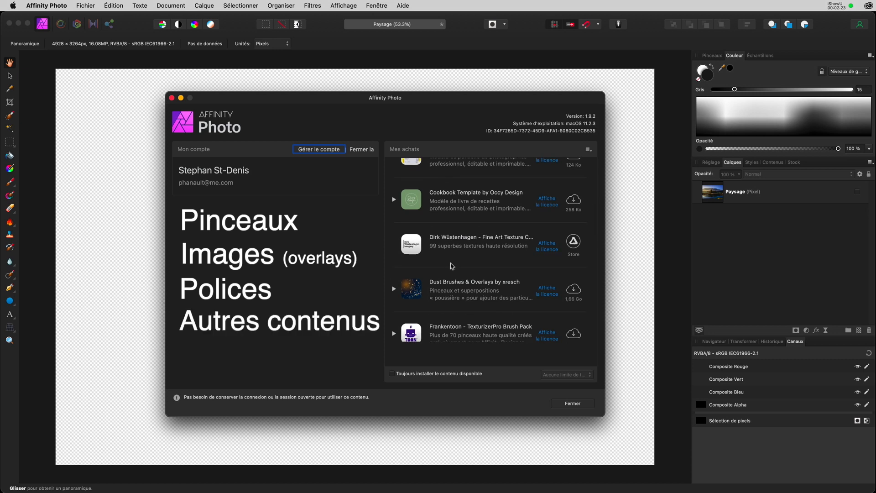
scroll(457, 267, up, 15)
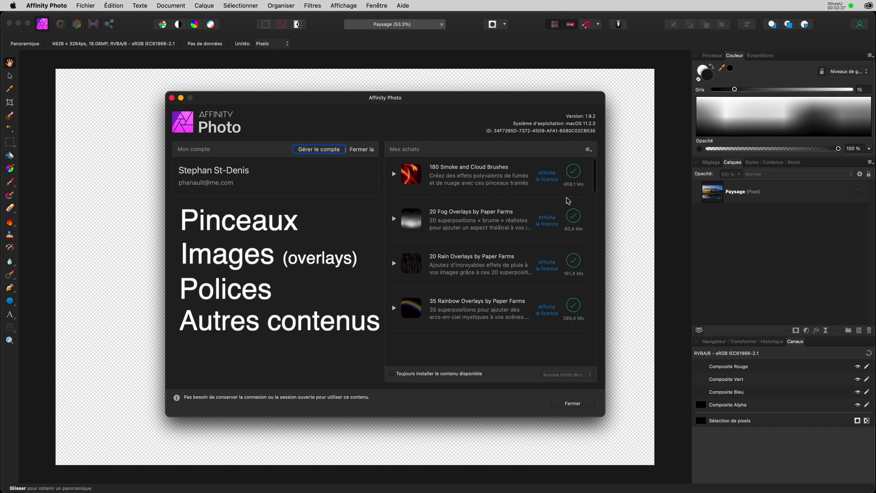
scroll(568, 294, down, 3)
scroll(568, 294, down, 10)
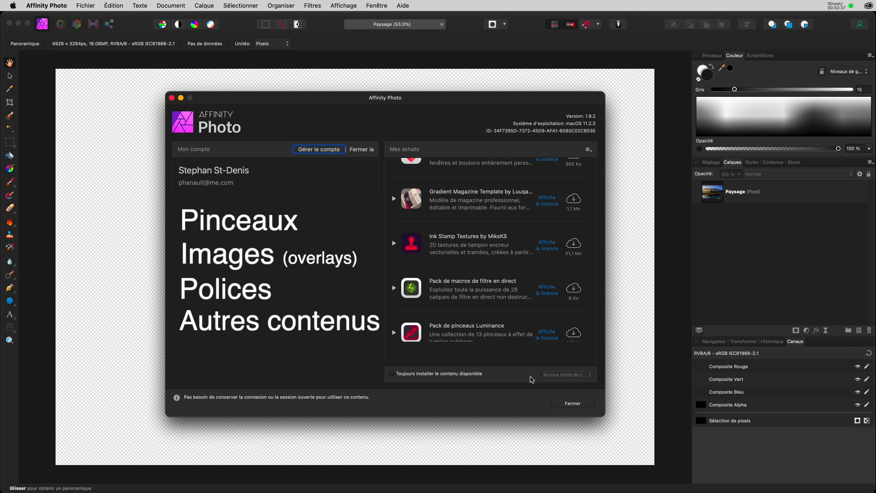
click(575, 405)
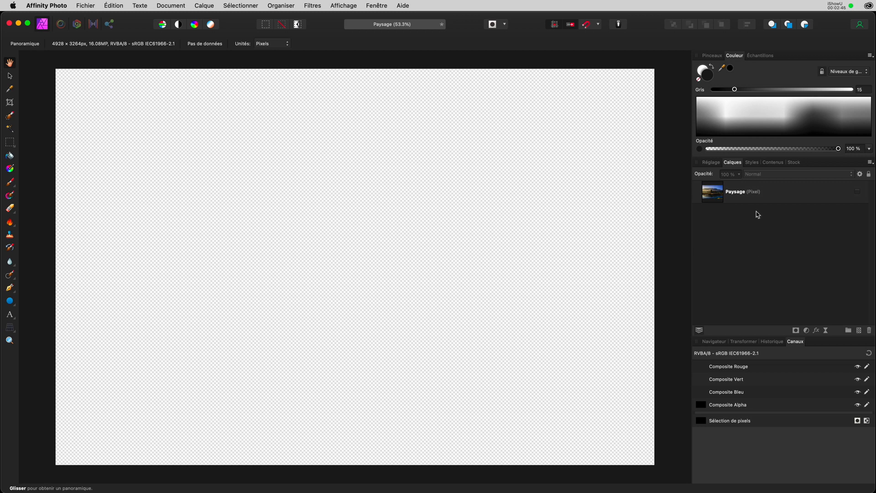
Make the Paysage layer visible and start an artistic text frame in the upper-left sky.
click(856, 191)
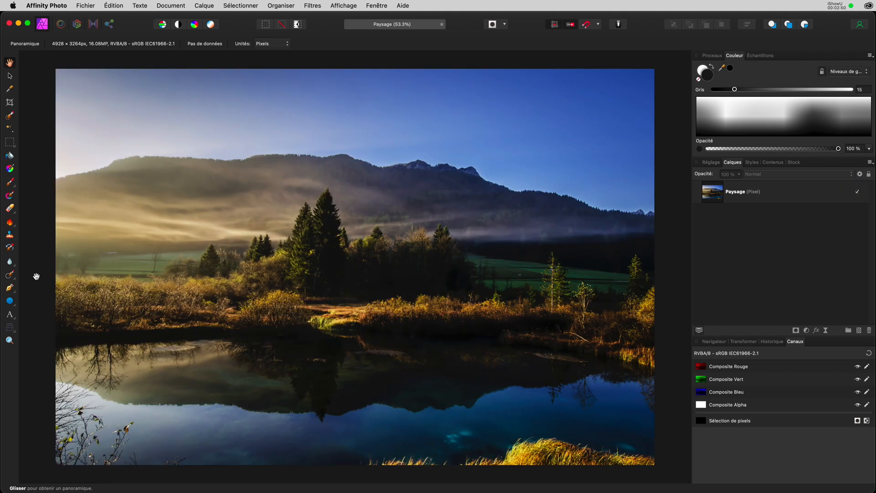
click(15, 315)
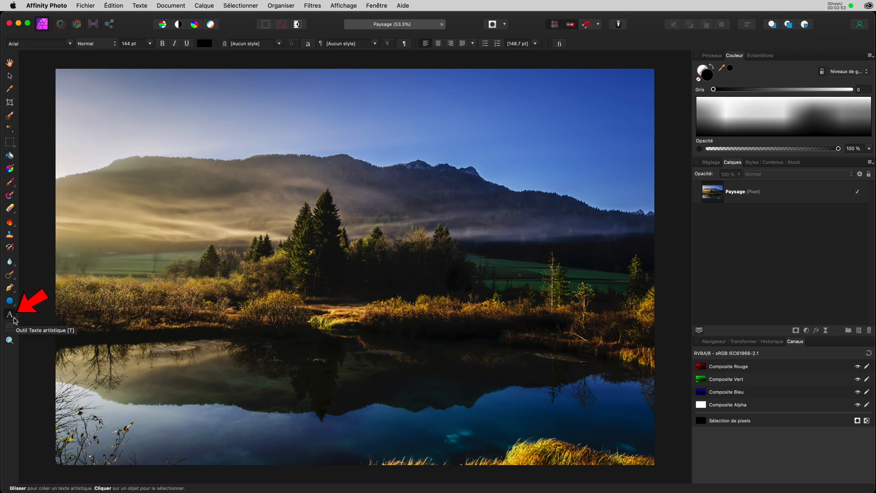
drag(14, 321, 39, 329)
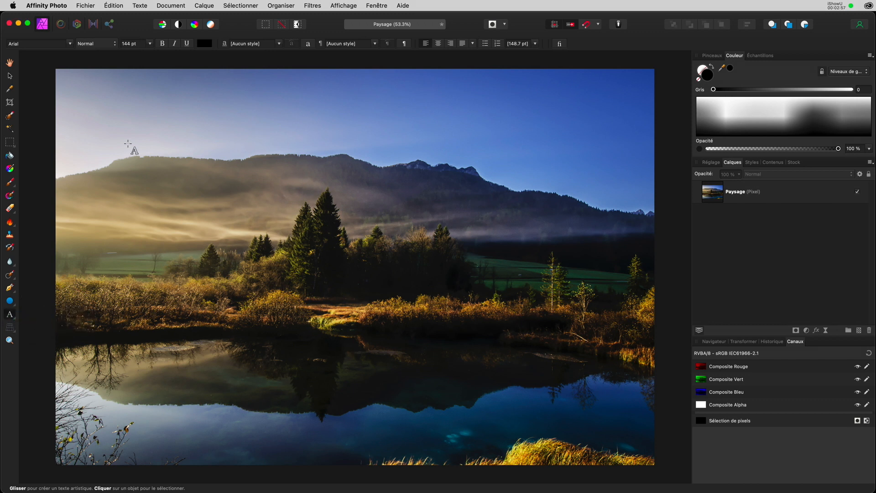
click(108, 103)
drag(108, 102, 121, 131)
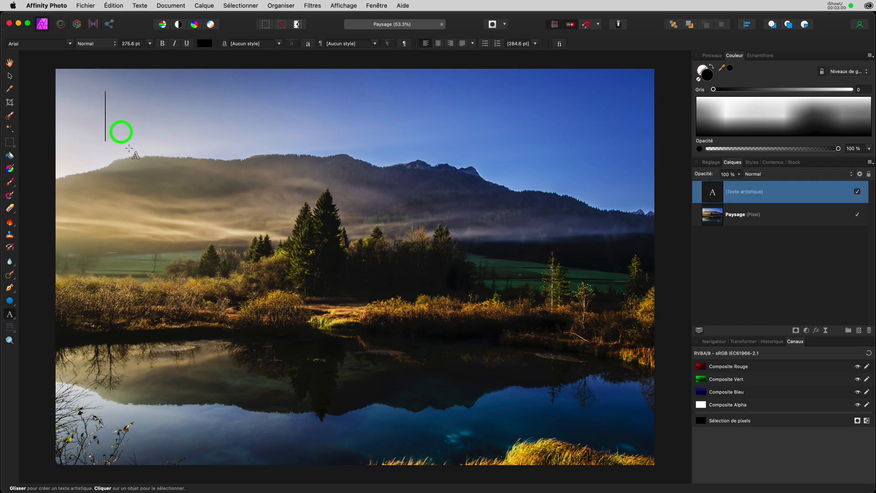
Set the artistic text font to Braggadocio.
click(70, 42)
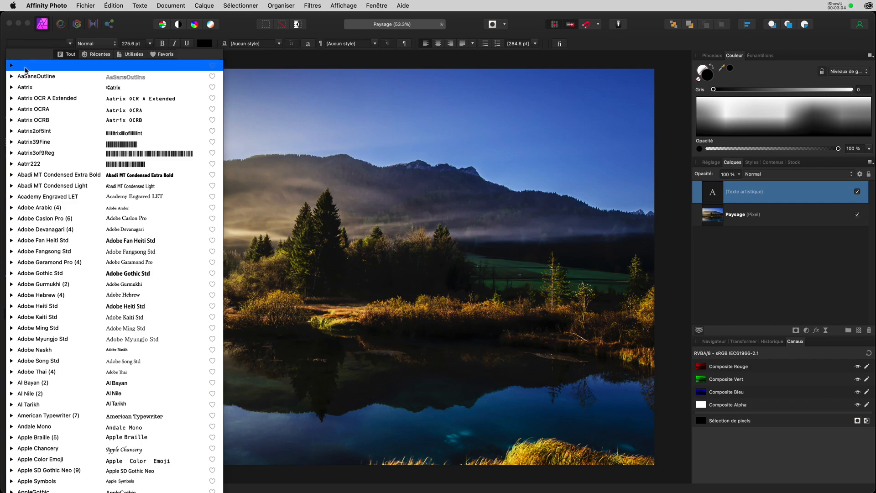
scroll(48, 385, down, 3)
scroll(48, 385, down, 20)
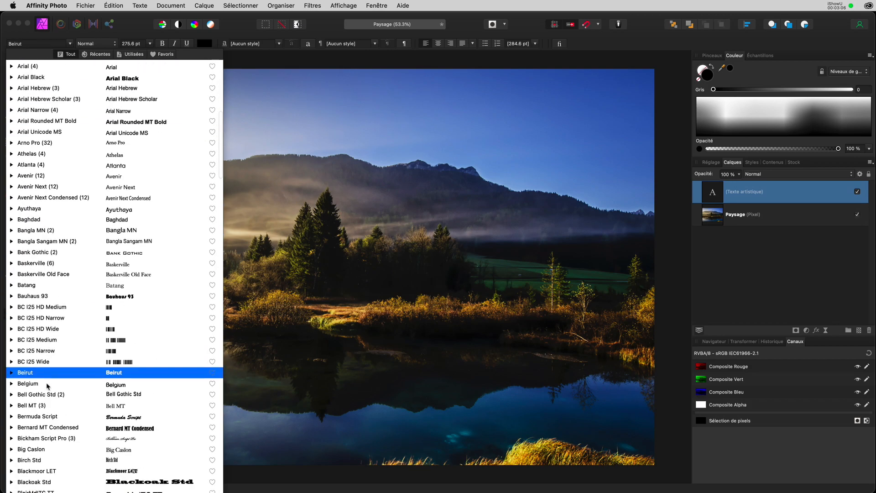
scroll(48, 385, down, 20)
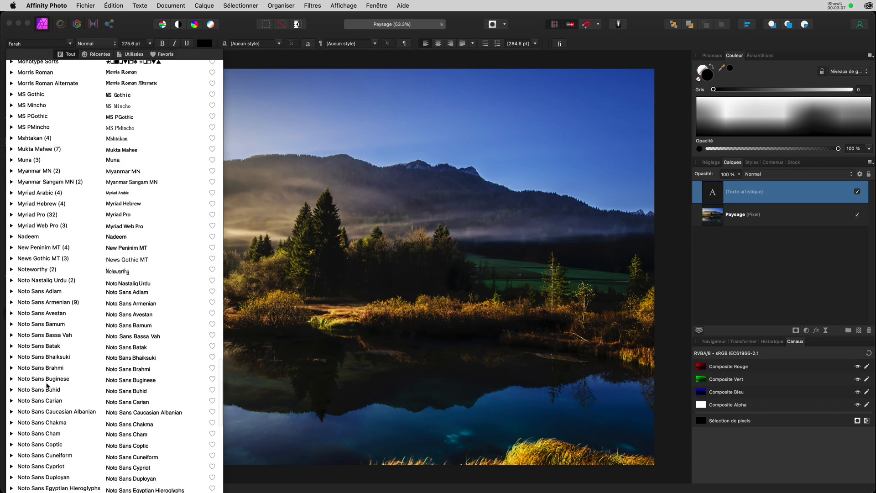
scroll(48, 385, down, 20)
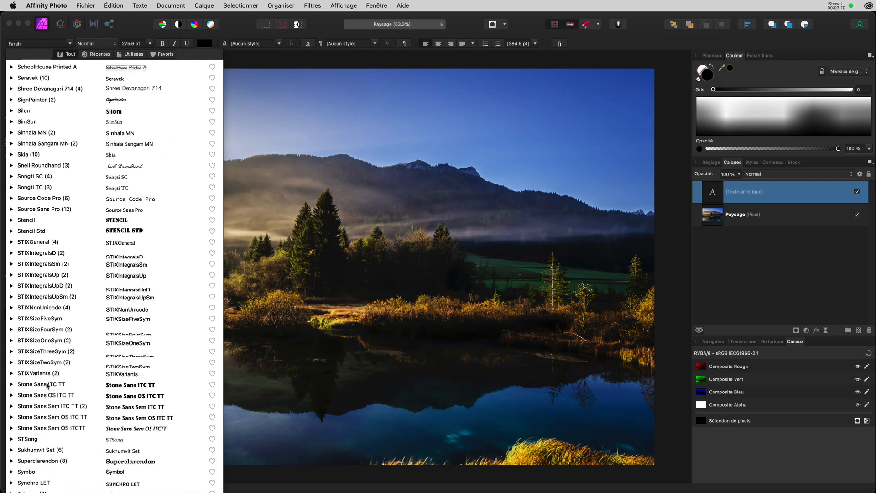
scroll(48, 386, up, 20)
scroll(46, 383, up, 20)
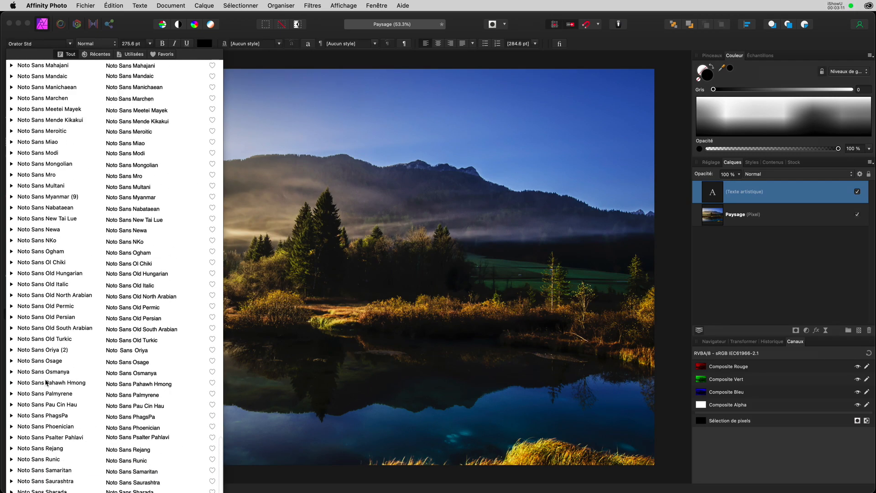
scroll(46, 383, up, 20)
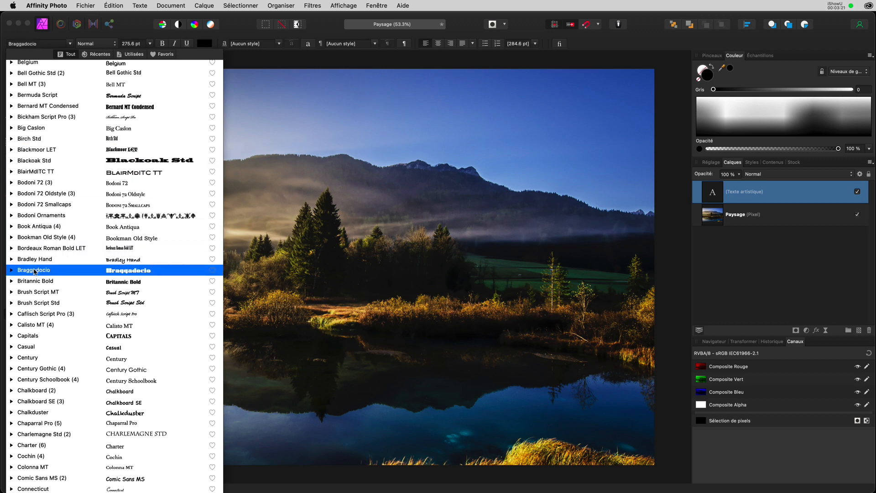
click(33, 270)
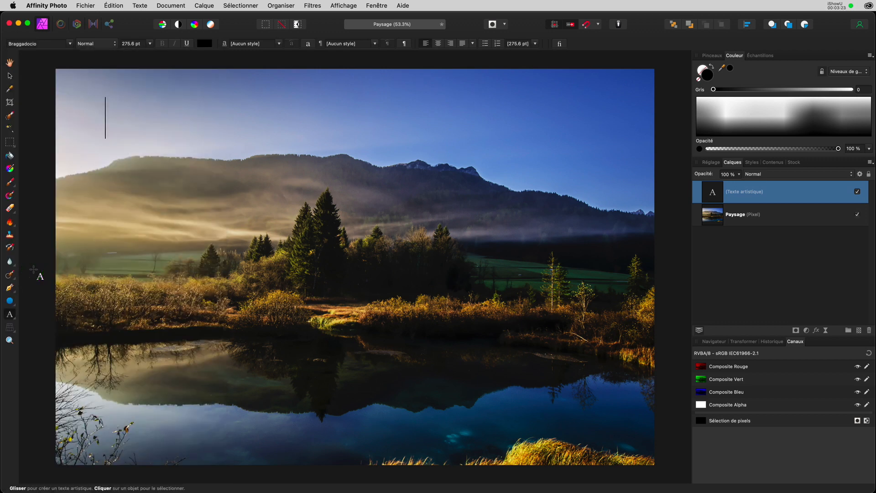
Type TEST, switch to the Move tool, then show brush categories with the Paint Brush active.
text(TEST)
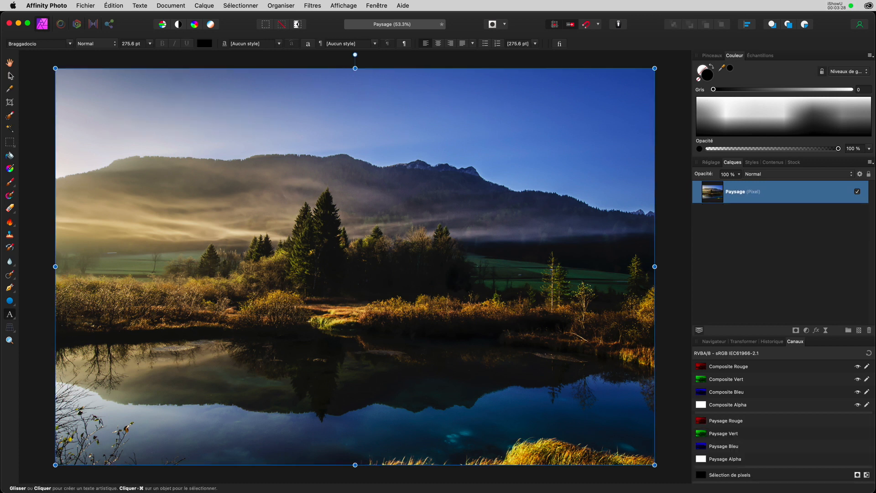
click(10, 75)
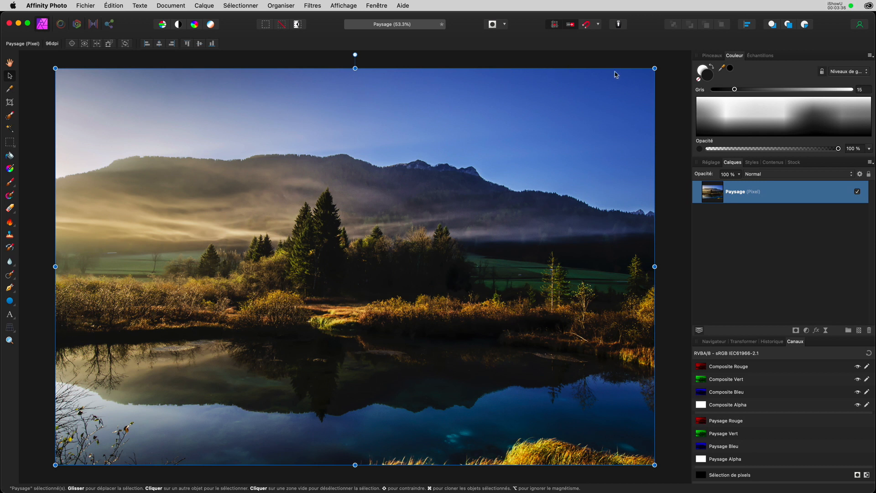
click(714, 56)
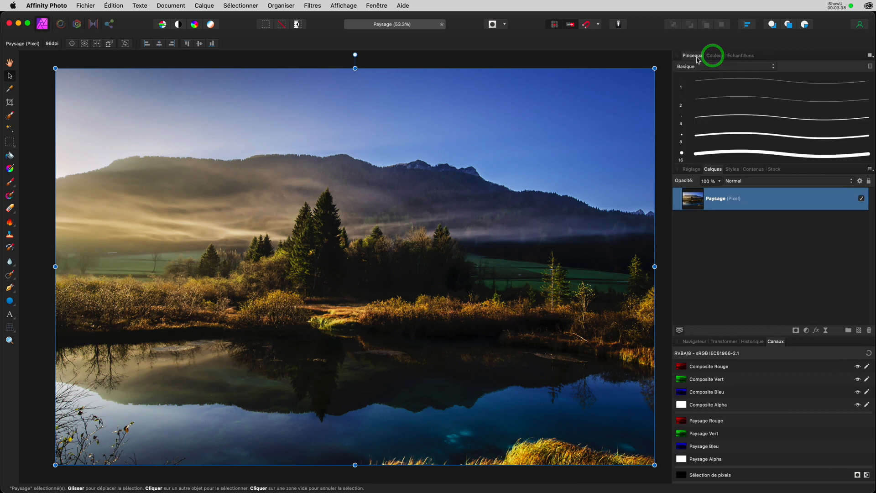
key(b)
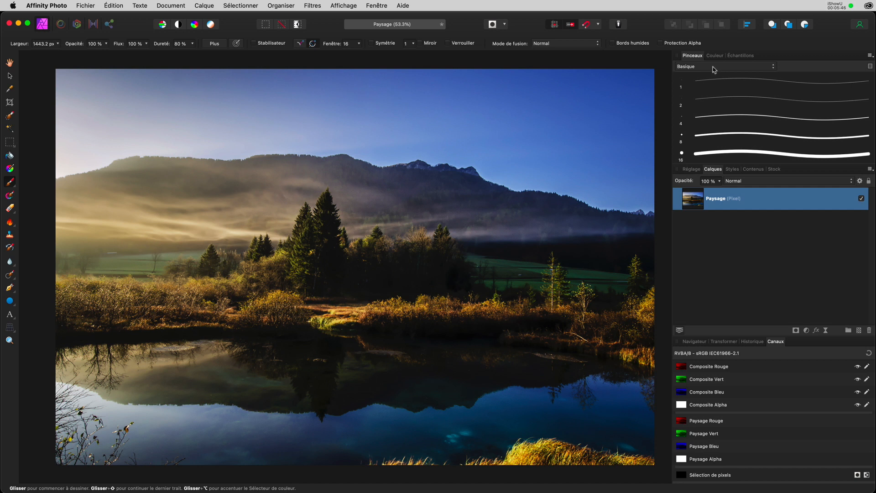
click(715, 67)
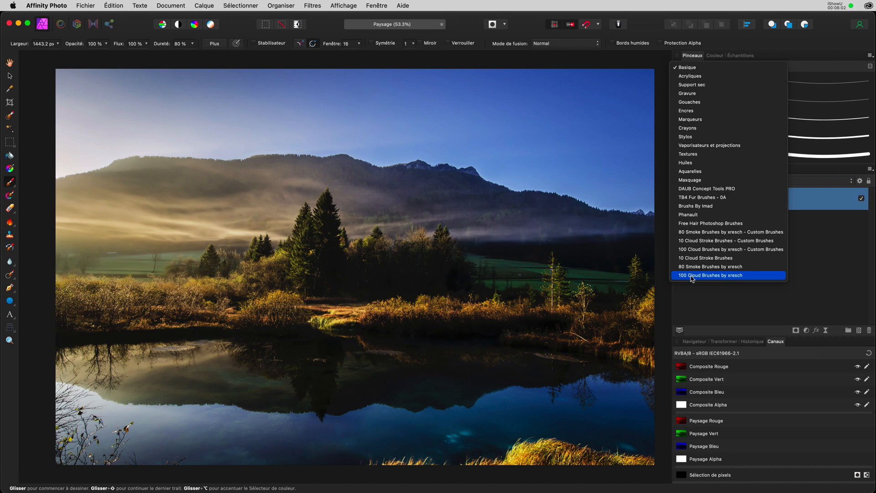
Load the 100 Cloud Brushes by xresch set, stamp a test cloud, and undo it.
click(693, 277)
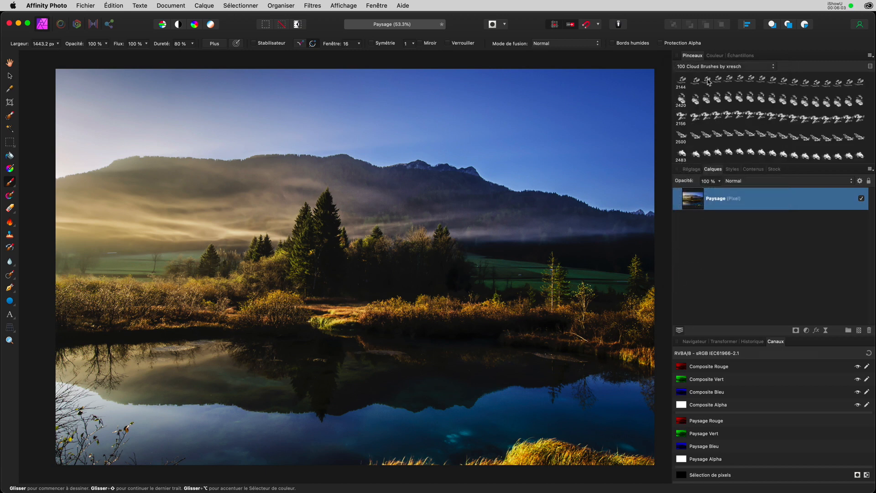
scroll(708, 82, down, 10)
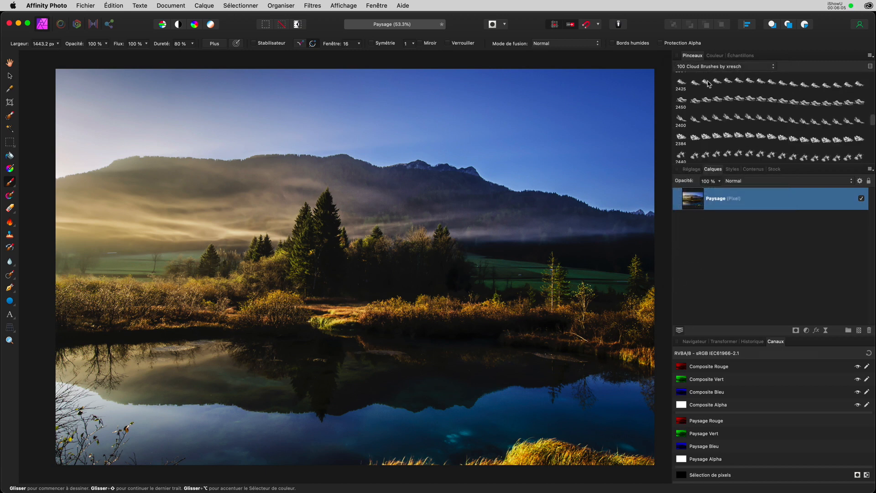
scroll(708, 83, down, 5)
click(727, 114)
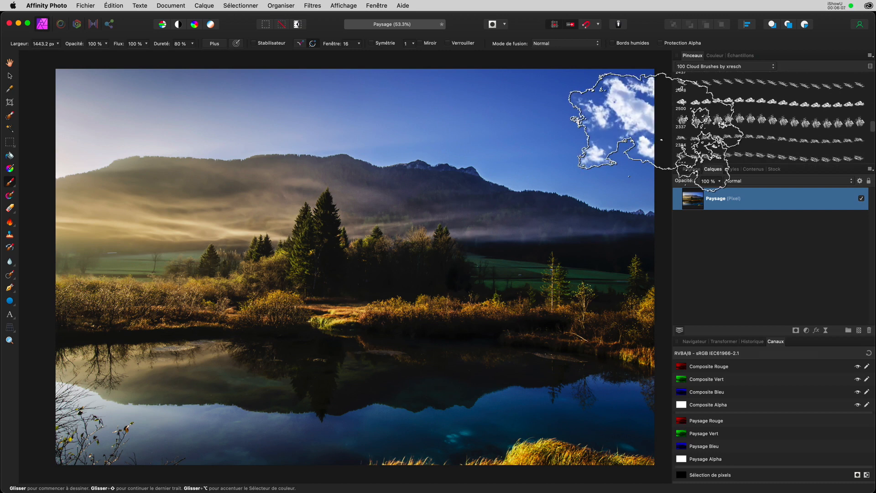
click(237, 162)
key(super+z)
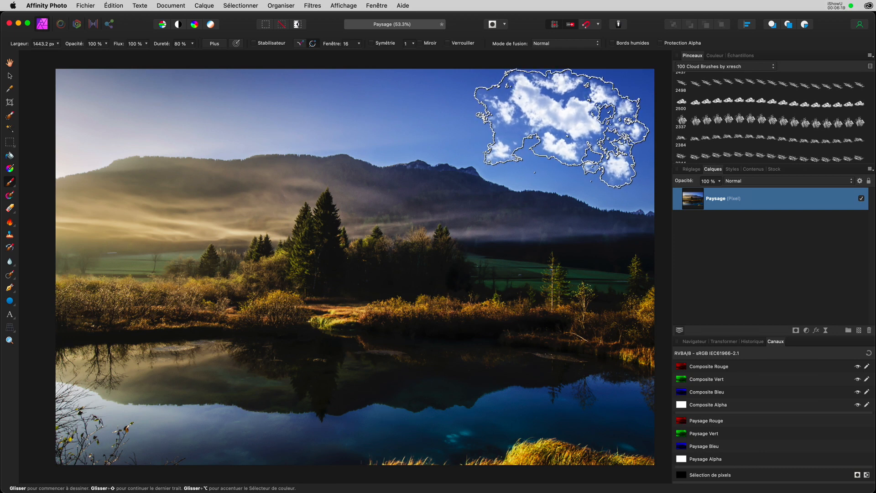
Add a pixel layer above Paysage and stamp clouds in the upper-right sky, undoing a 2421 px stroke.
click(860, 332)
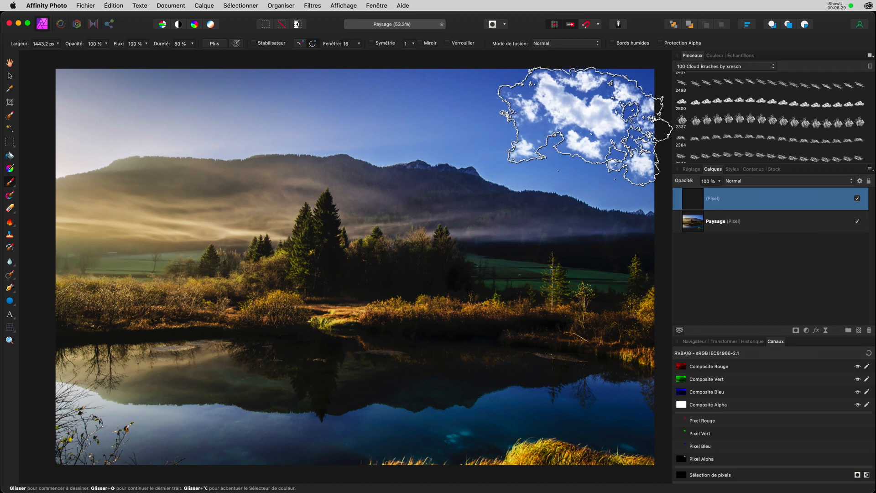
click(581, 121)
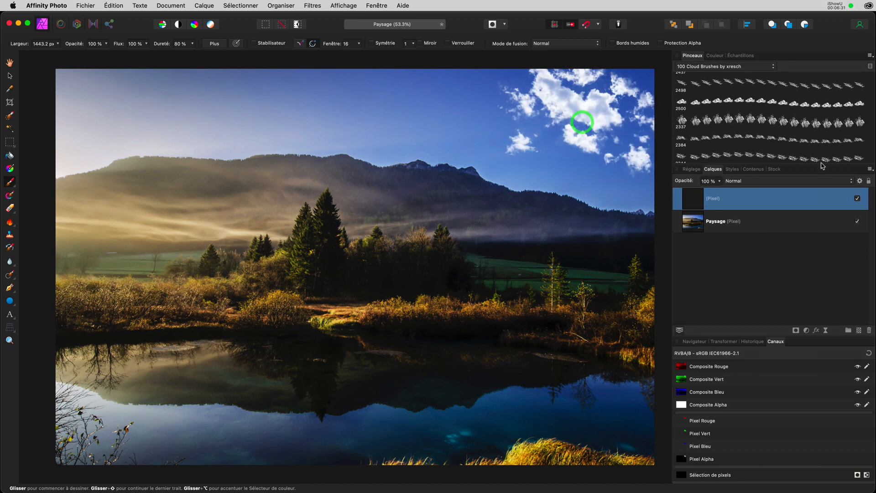
scroll(744, 138, down, 1)
scroll(744, 138, down, 4)
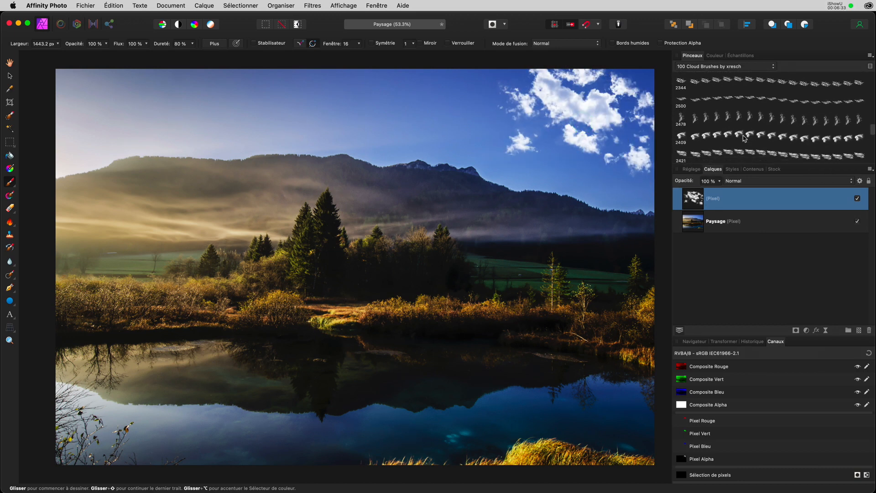
click(742, 111)
mouse_move(502, 109)
mouse_down()
mouse_move(361, 110)
mouse_move(486, 114)
mouse_up()
key(super+z)
Paint wispy upper-left clouds with the 2443 px brush and upper-centre clouds with the 2384 px brush.
scroll(720, 148, down, 5)
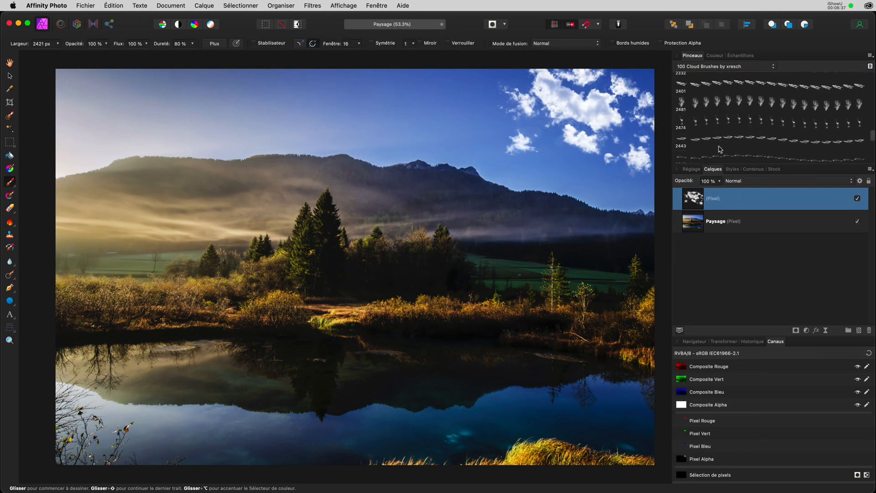
click(719, 148)
mouse_move(411, 121)
mouse_down()
mouse_move(274, 114)
mouse_move(309, 94)
mouse_move(178, 98)
mouse_up()
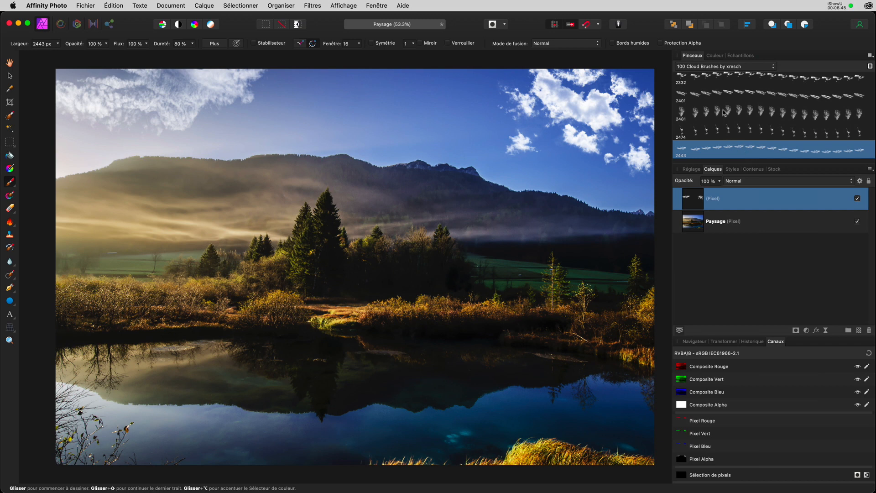
scroll(725, 111, down, 8)
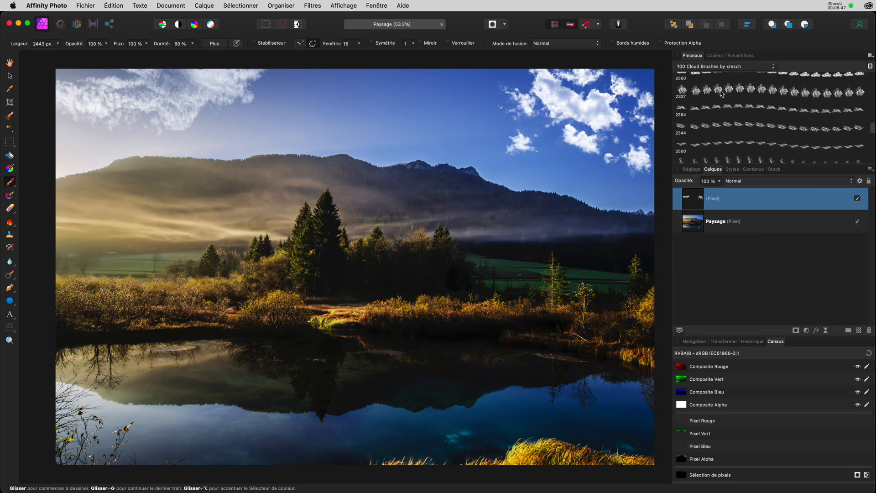
click(720, 106)
click(403, 99)
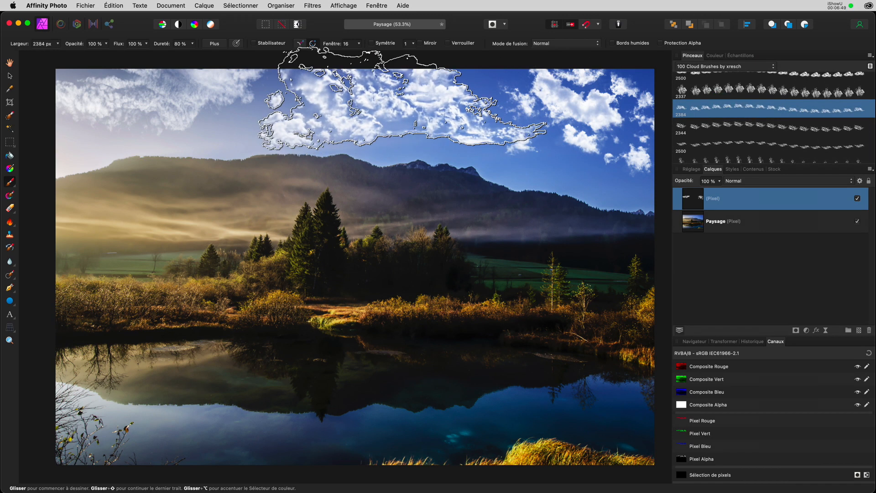
key(bracketleft)
key(bracketleft)
key(bracketleft)
key(bracketleft)
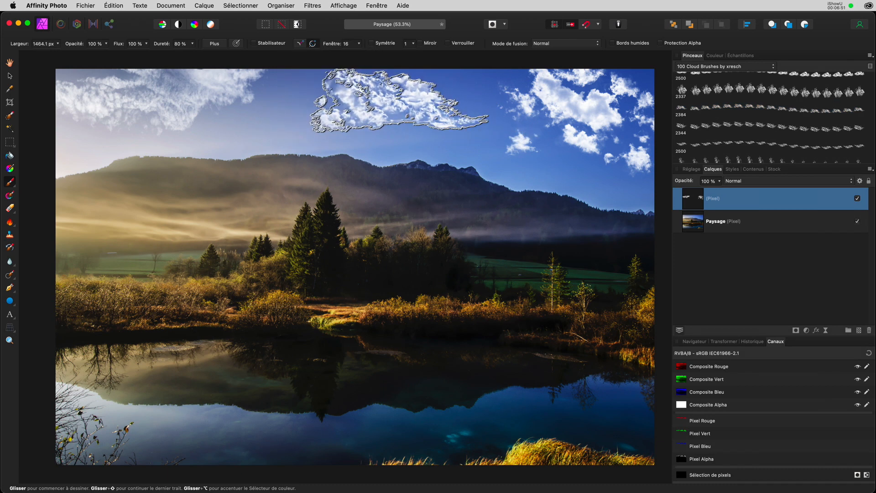
key(bracketright)
key(bracketright)
click(384, 93)
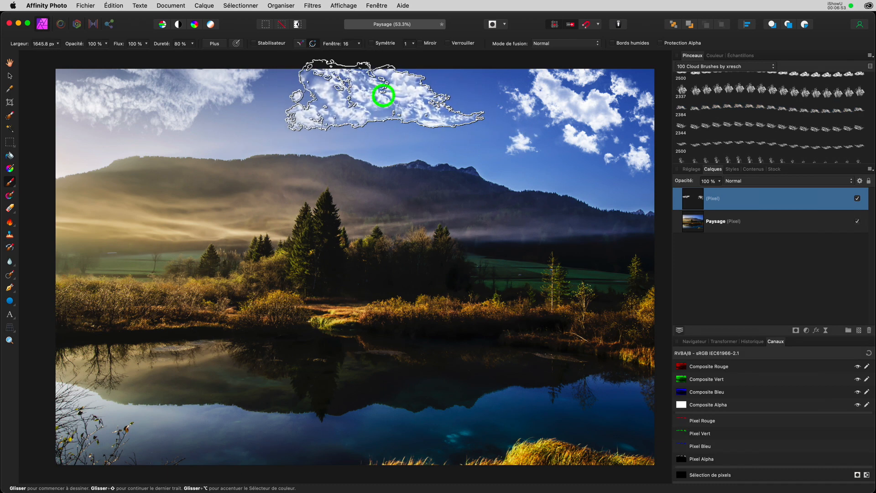
click(728, 66)
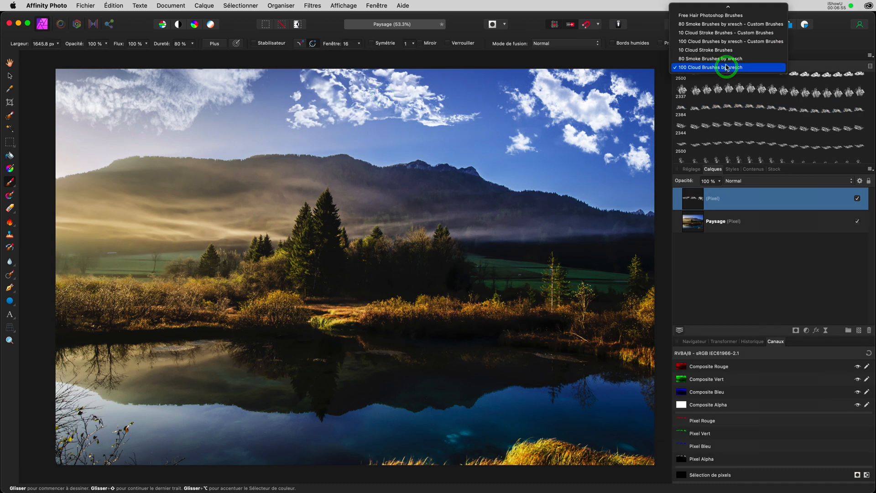
Load DAUB Concept Tools PRO, try a soft white stroke with the fourth brush, and undo it.
scroll(728, 67, up, 3)
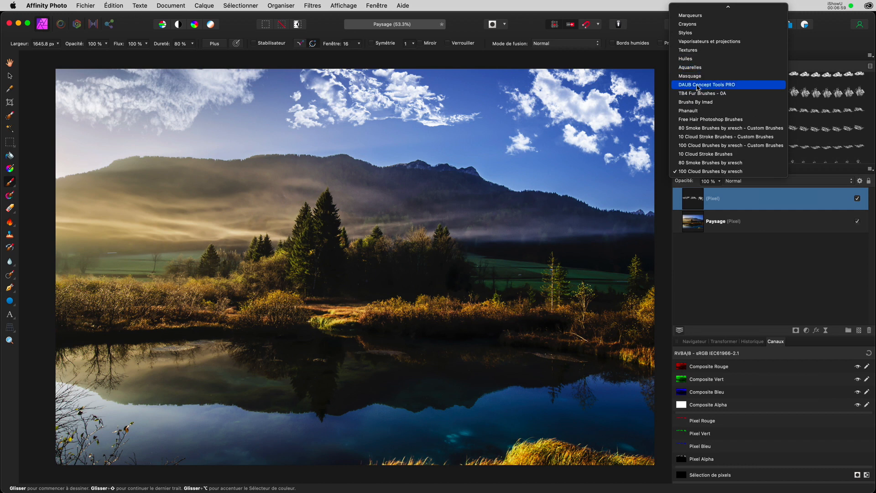
click(696, 85)
click(770, 135)
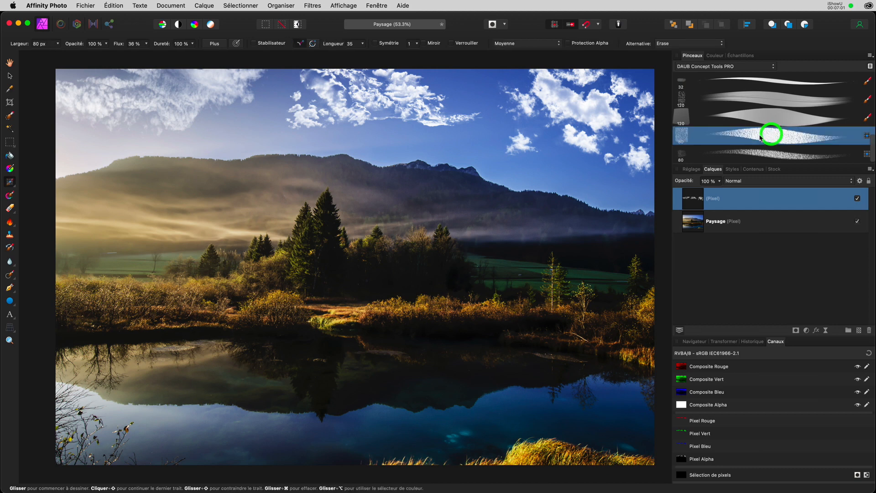
mouse_move(470, 130)
mouse_down()
mouse_move(482, 123)
mouse_move(433, 138)
mouse_move(344, 131)
mouse_up()
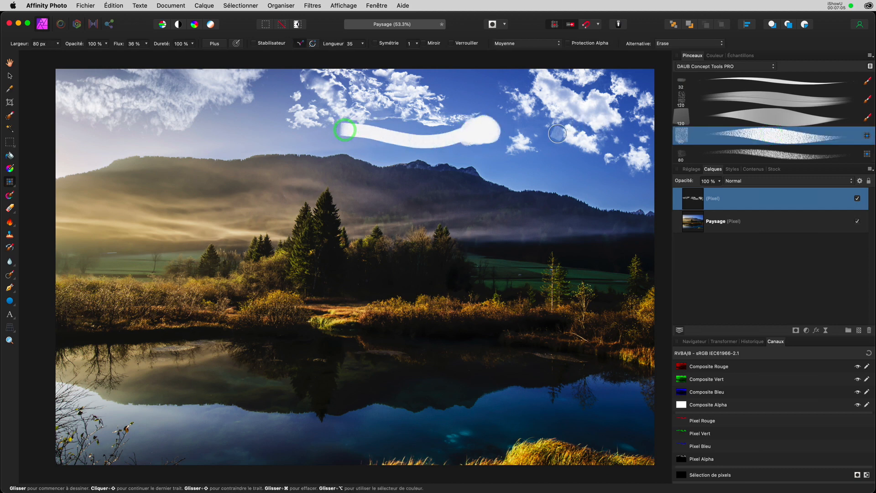
key(super+z)
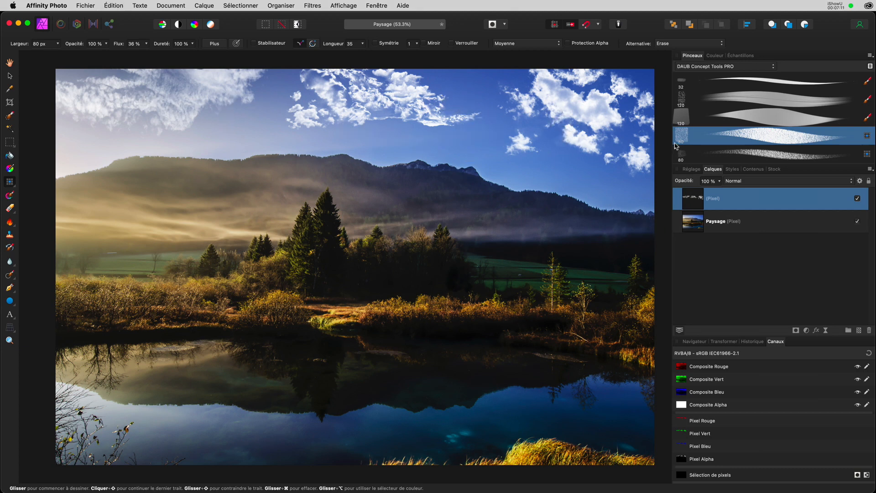
click(710, 69)
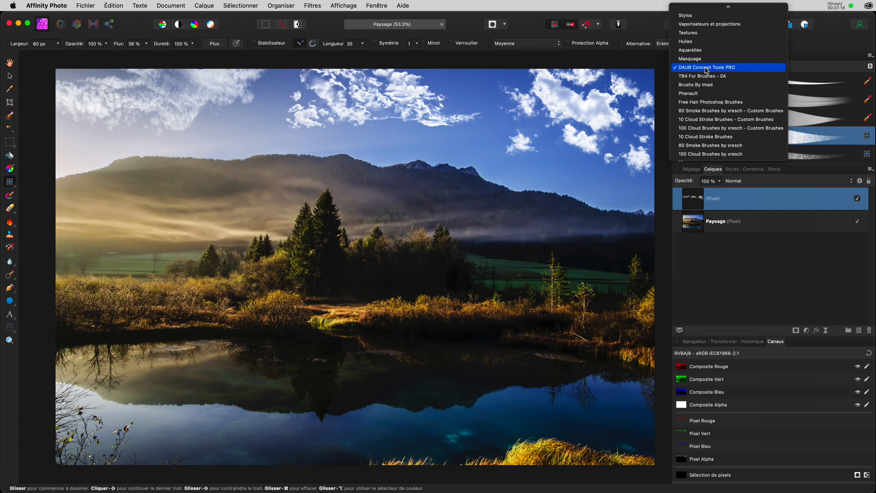
Switch the Brushes panel back to the Basique brush set.
mouse_move(700, 13)
scroll(699, 16, up, 3)
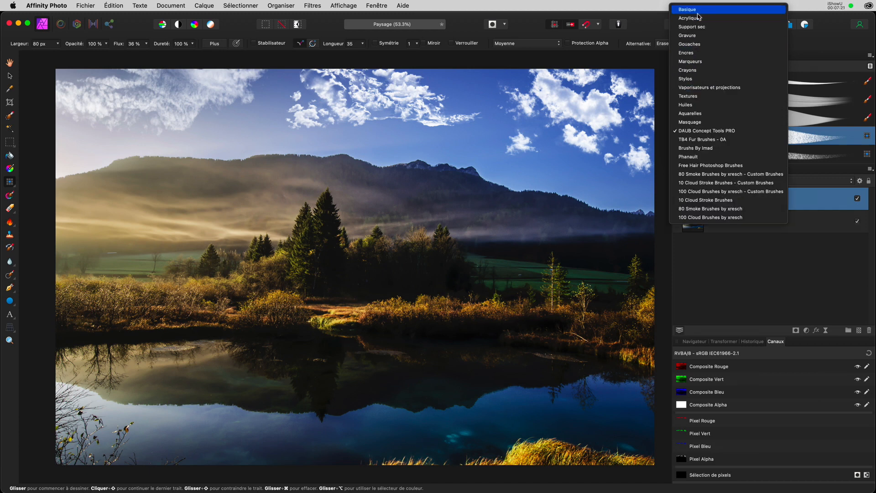
click(686, 10)
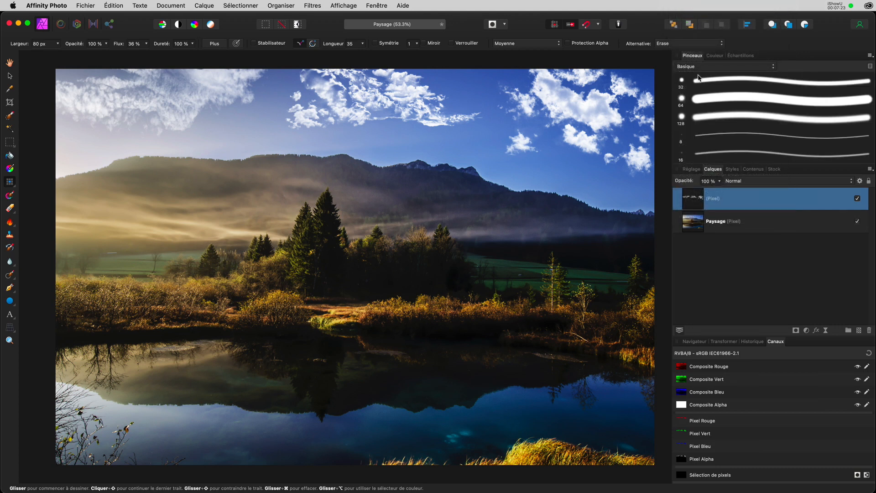
Show the Clouds collection of image assets in the Contents panel.
click(754, 169)
click(692, 181)
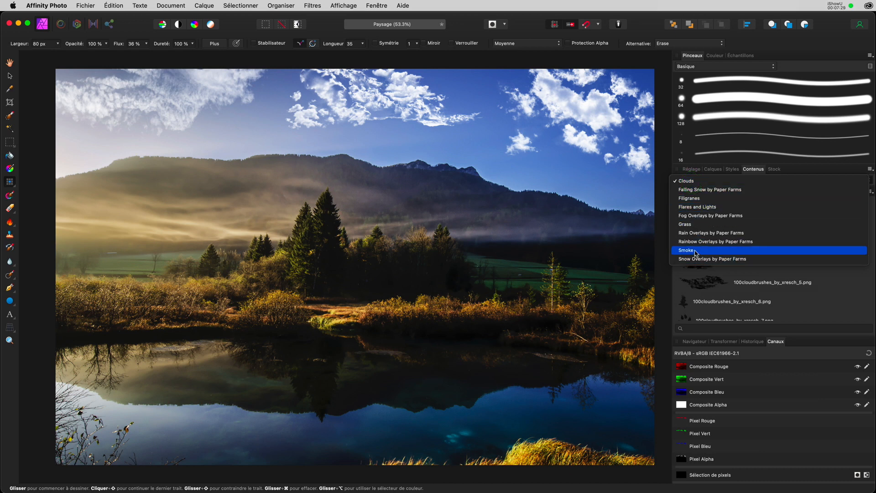
click(693, 182)
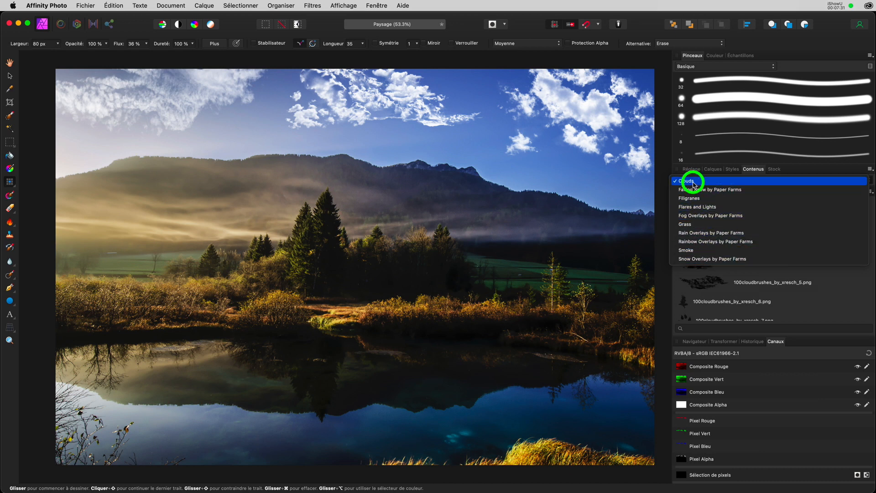
click(701, 181)
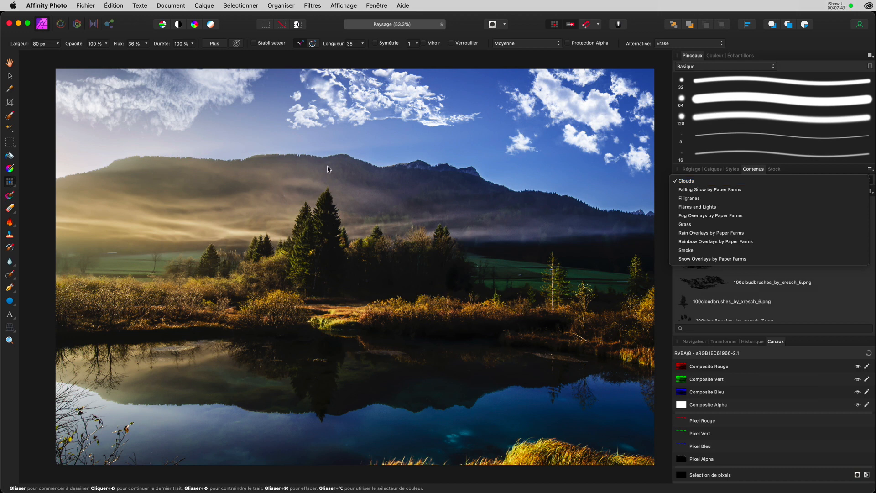
click(11, 188)
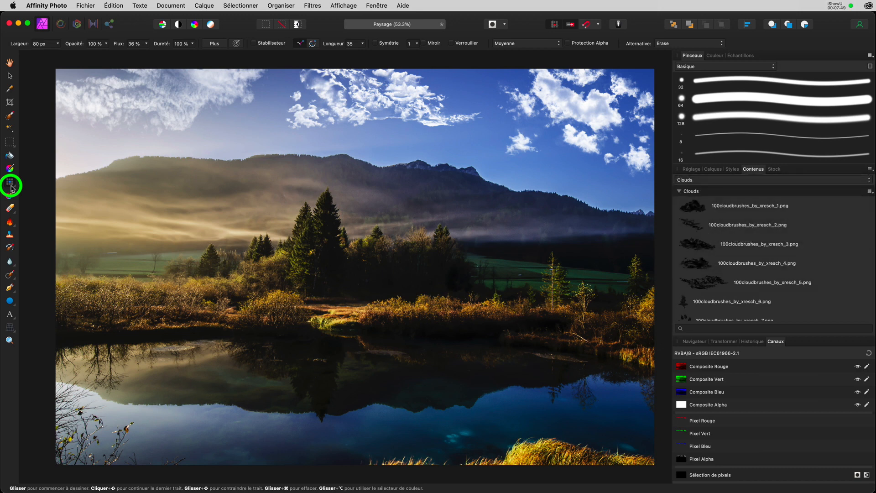
With the Paint Brush, load the 80 Smoke Brushes by xresch set, test a smoke stroke, and undo it.
click(27, 183)
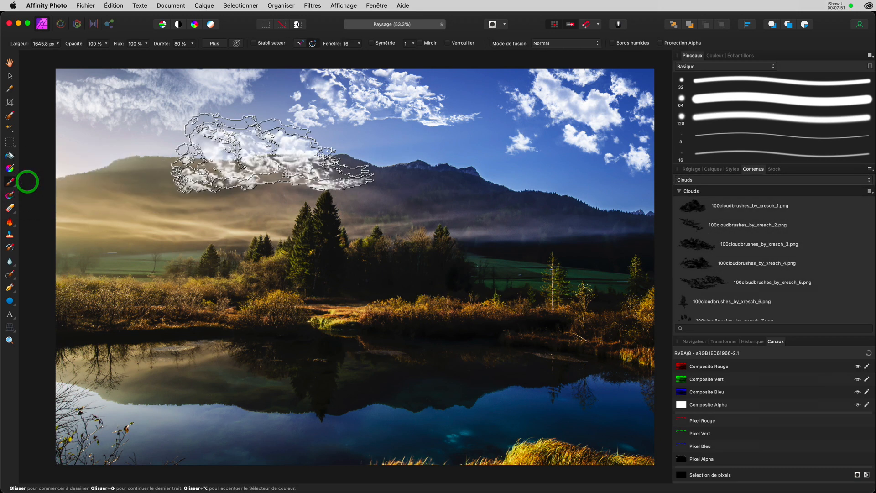
click(705, 68)
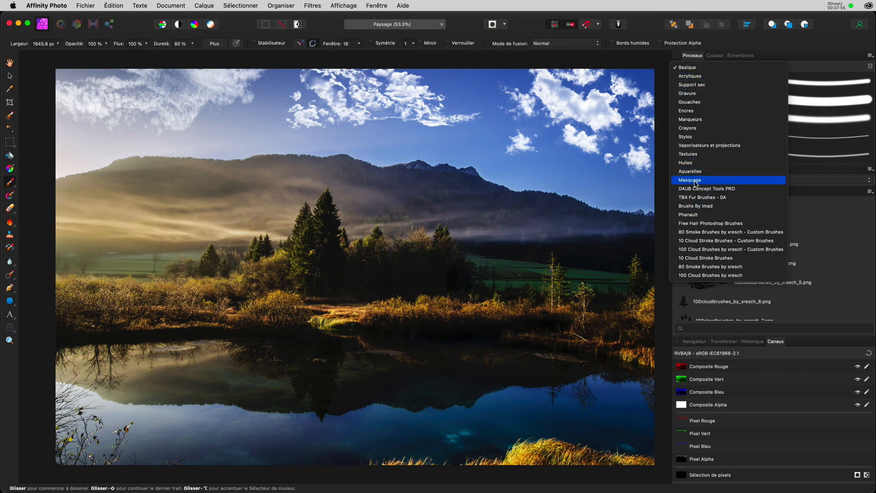
click(695, 230)
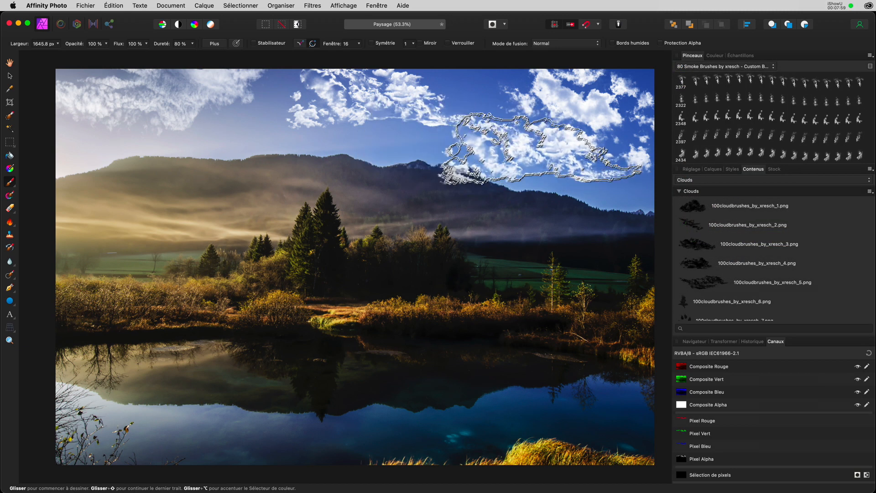
click(472, 108)
mouse_move(472, 108)
mouse_down()
mouse_move(428, 128)
mouse_move(484, 148)
mouse_move(573, 147)
mouse_move(380, 121)
mouse_move(100, 103)
mouse_move(562, 88)
mouse_move(681, 133)
mouse_move(616, 185)
mouse_move(479, 128)
mouse_move(299, 122)
mouse_move(171, 131)
mouse_move(389, 116)
mouse_move(509, 121)
mouse_up()
key(super+z)
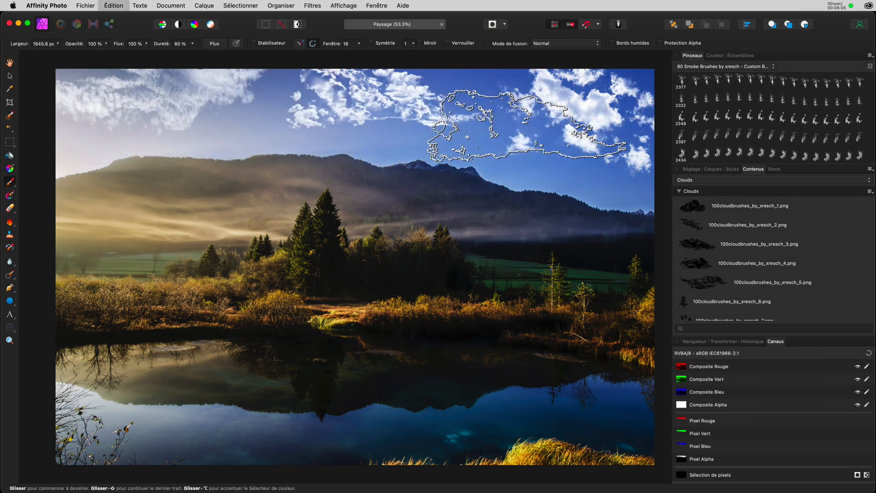
click(712, 169)
Hide the painted-cloud layer and add a new empty pixel layer.
click(857, 198)
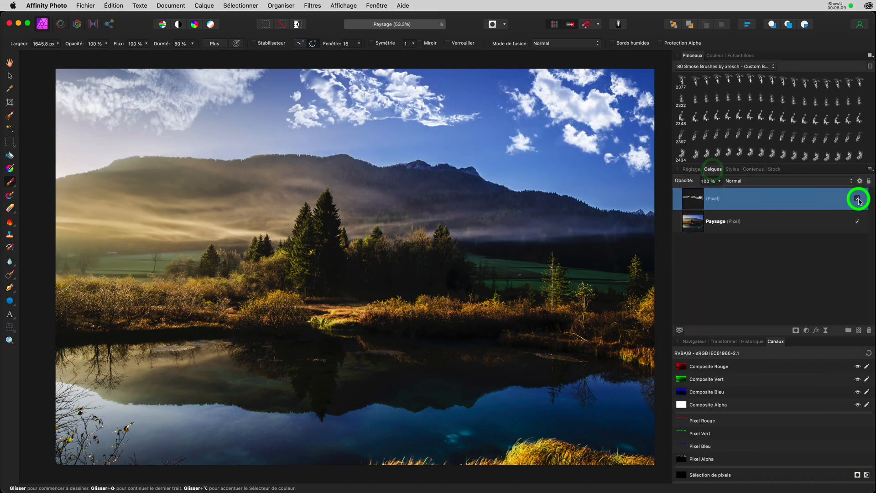
click(859, 330)
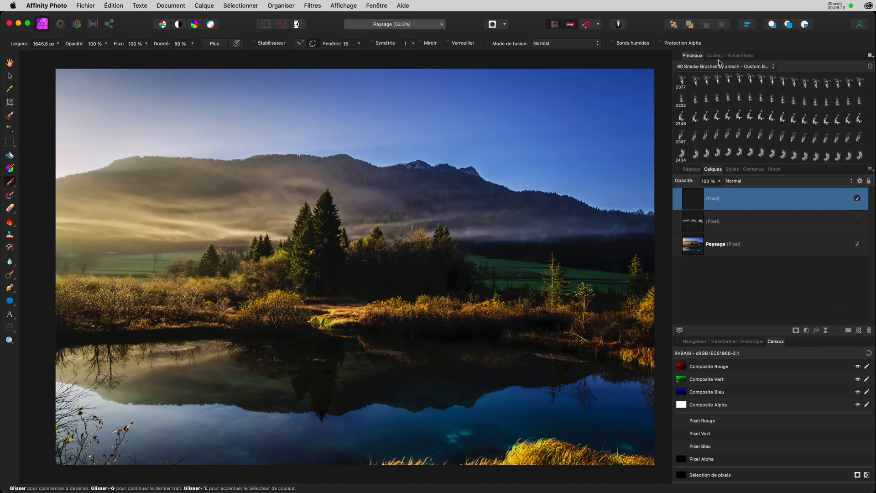
click(753, 169)
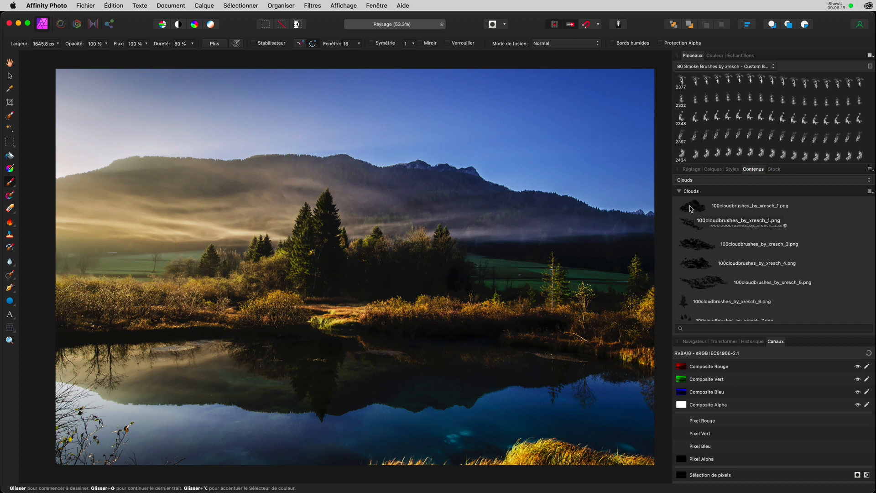
Place 100cloudbrushes_by_xresch_1.png over the mountains in the right sky.
click(697, 210)
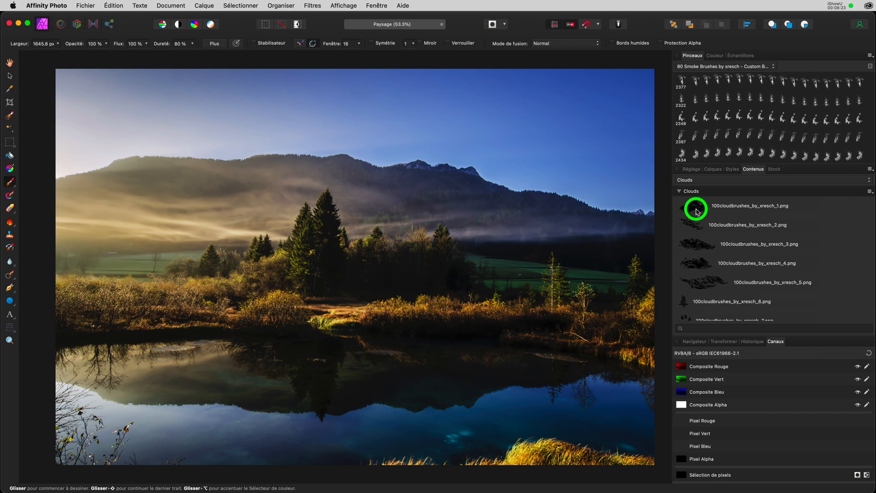
drag(697, 210, 460, 146)
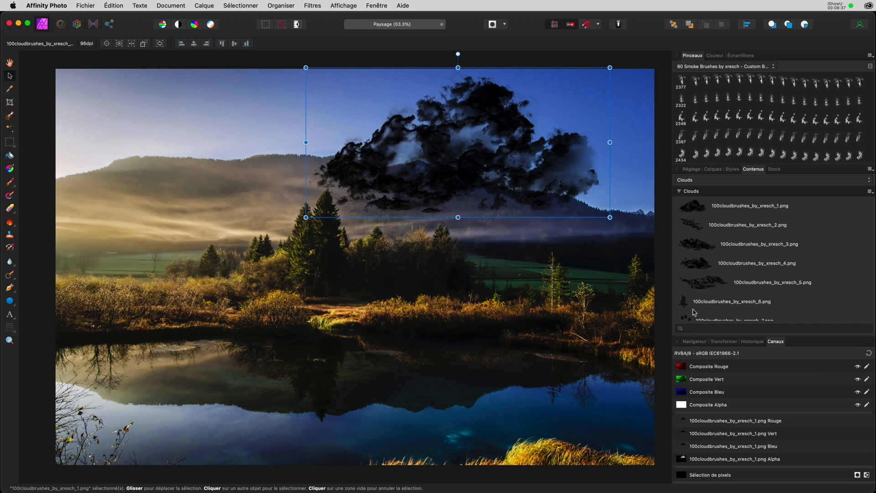
scroll(694, 312, down, 20)
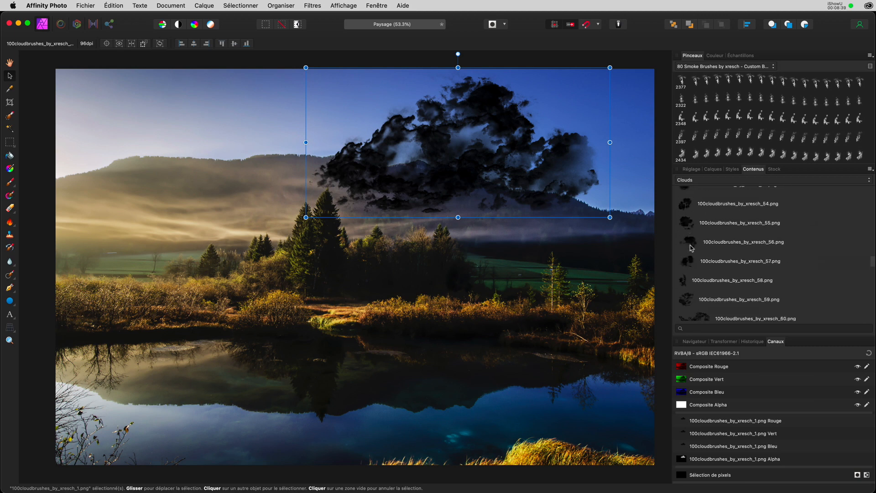
scroll(692, 248, down, 3)
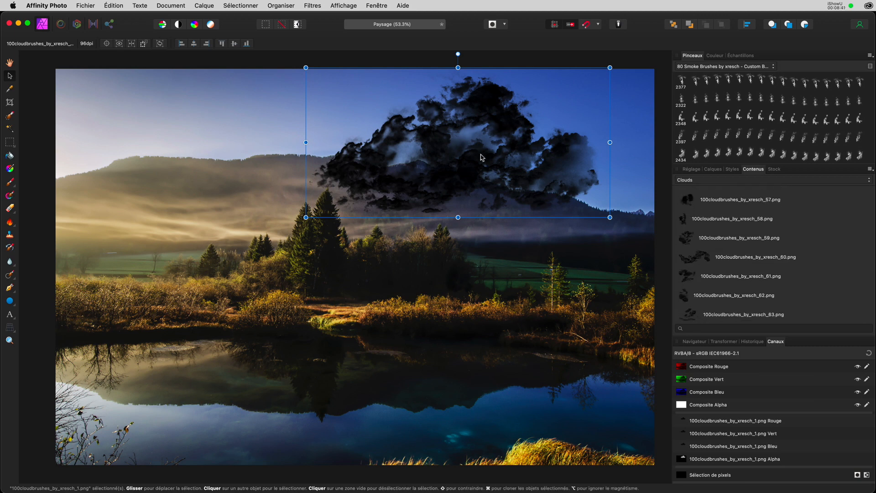
drag(489, 143, 491, 146)
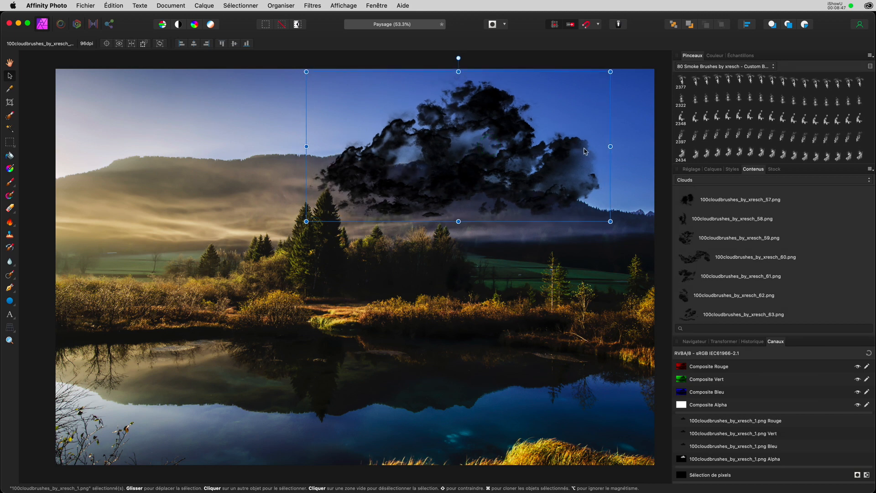
click(714, 169)
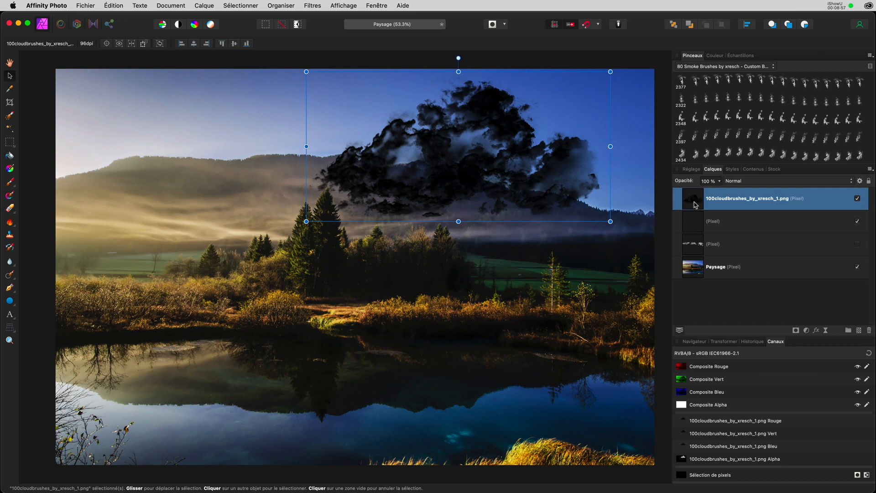
Blend the cloud layer in Diviser mode and shrink it into the upper-right sky.
click(757, 184)
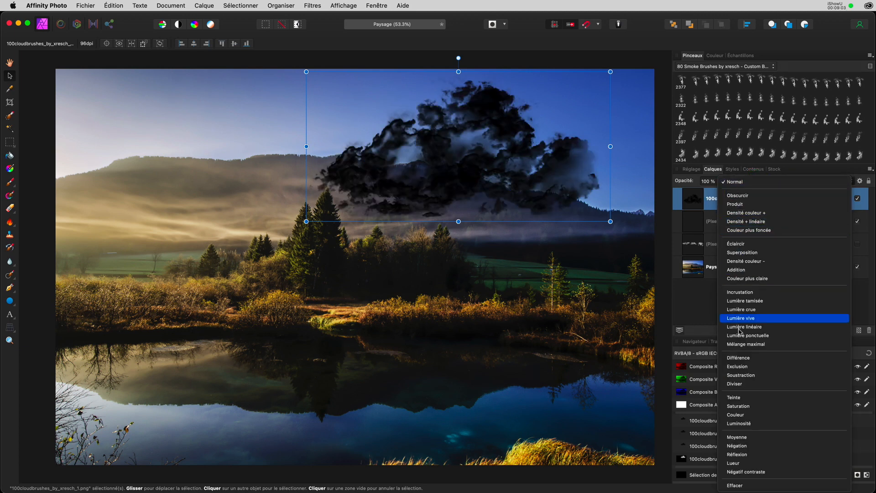
click(741, 384)
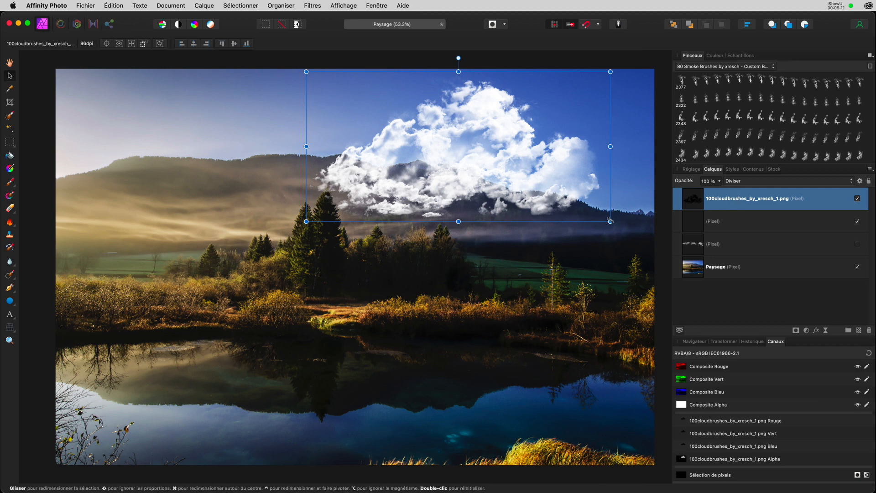
drag(617, 209, 622, 165)
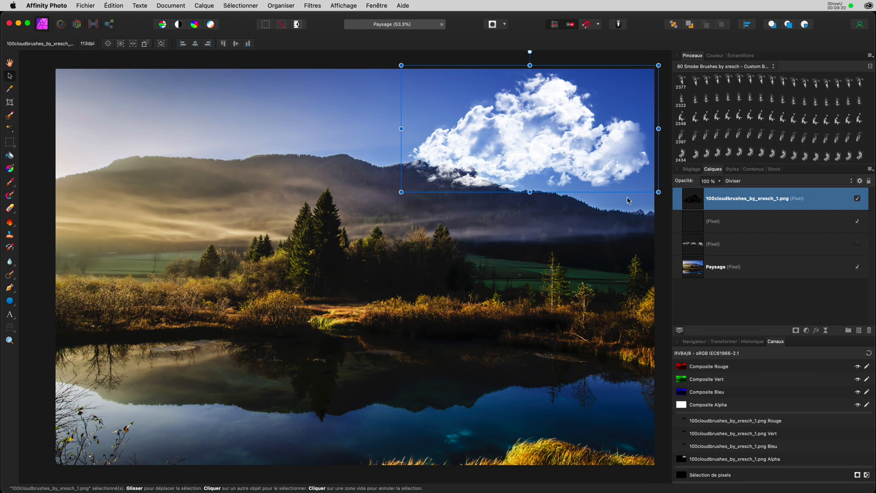
click(754, 169)
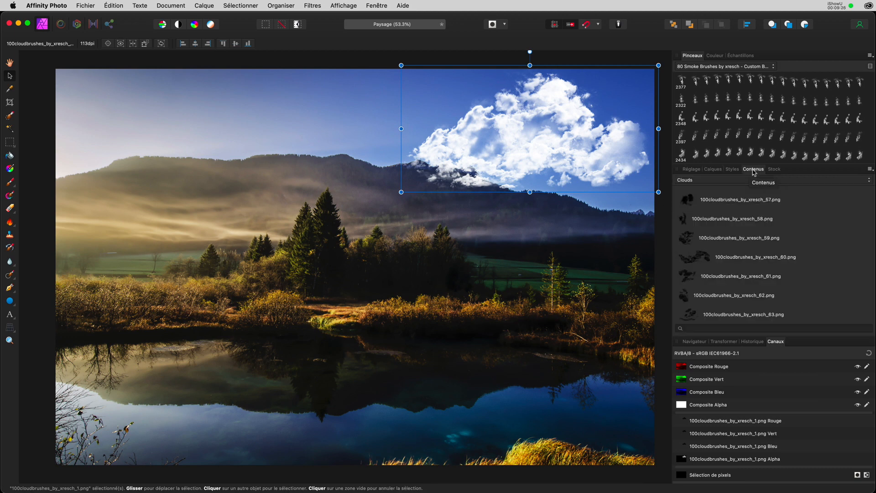
Review the Affichage > Studio panel settings, then bring up the Contenus category list.
click(335, 8)
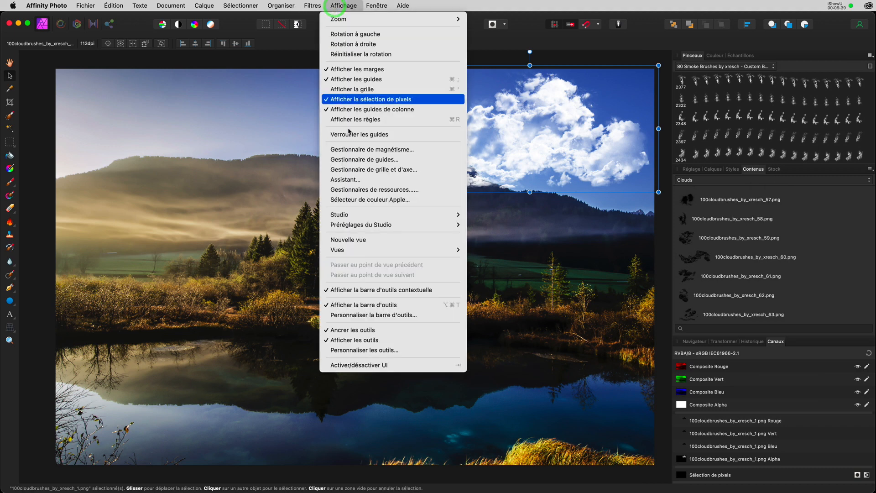
mouse_move(356, 214)
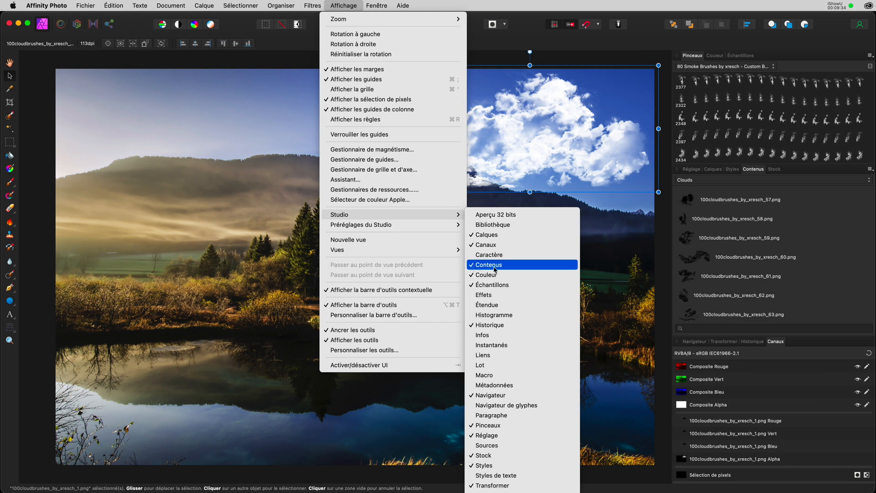
click(756, 173)
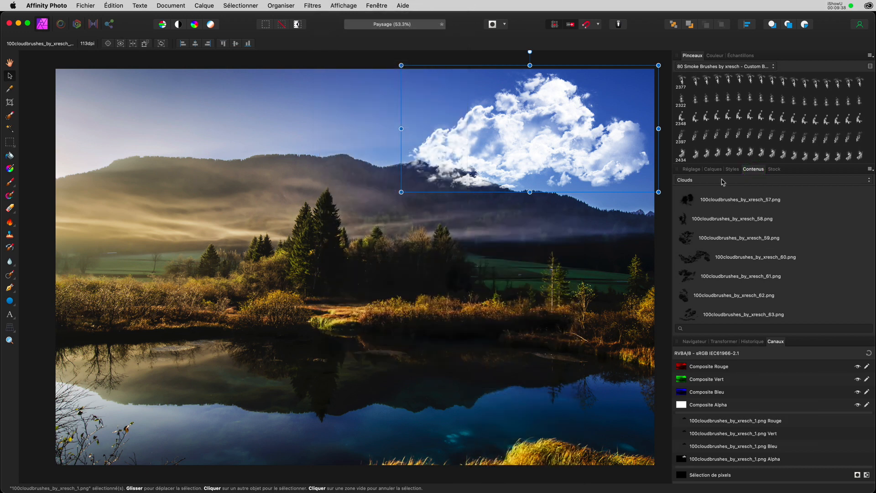
click(702, 183)
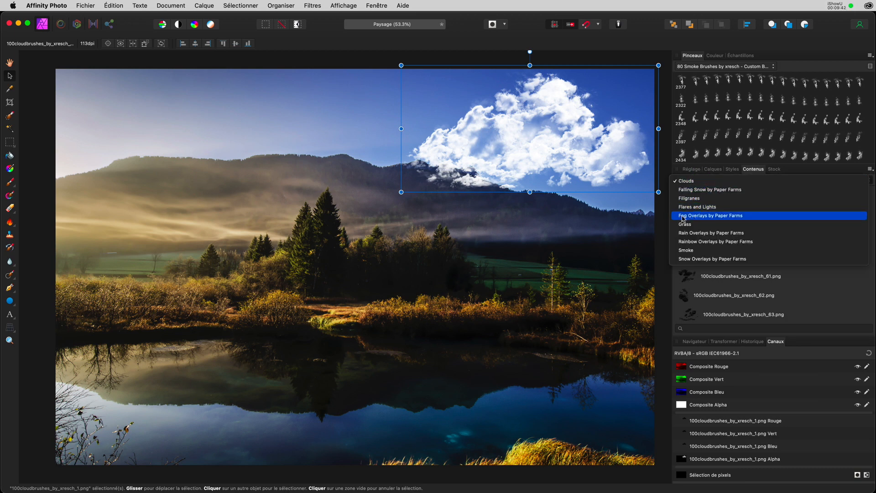
Place mistyriver.png from Fog Overlays by Paper Farms and stretch it across the lake.
click(702, 217)
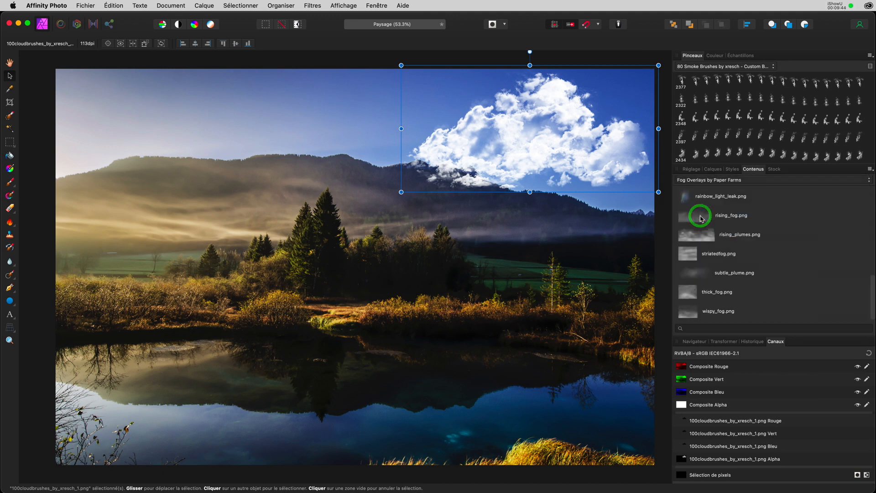
scroll(701, 219, up, 2)
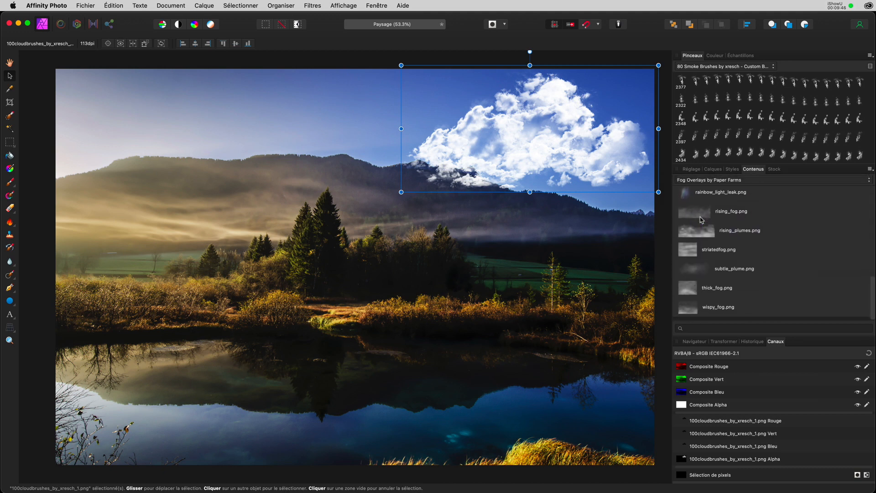
scroll(702, 220, up, 7)
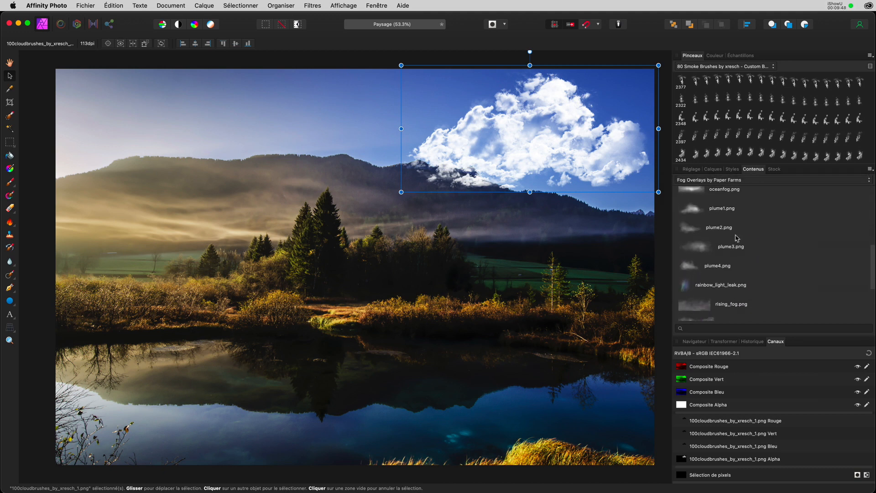
drag(691, 252, 292, 338)
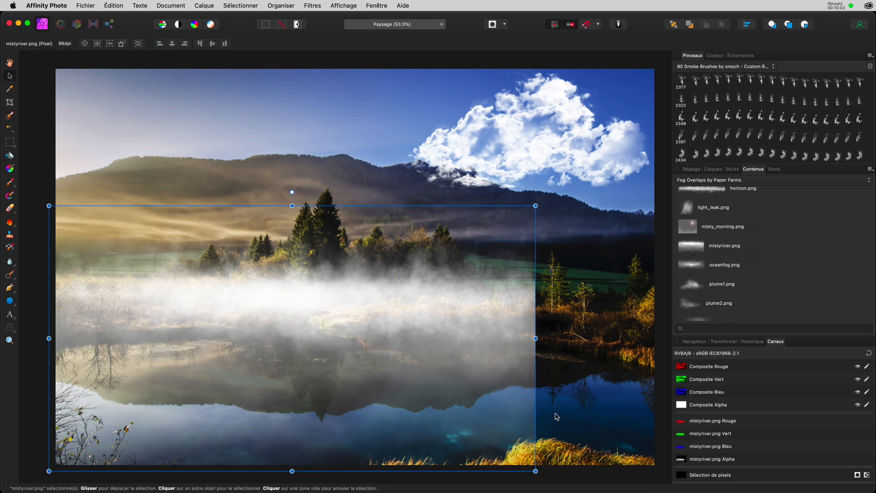
scroll(556, 417, down, 3)
drag(536, 434, 443, 347)
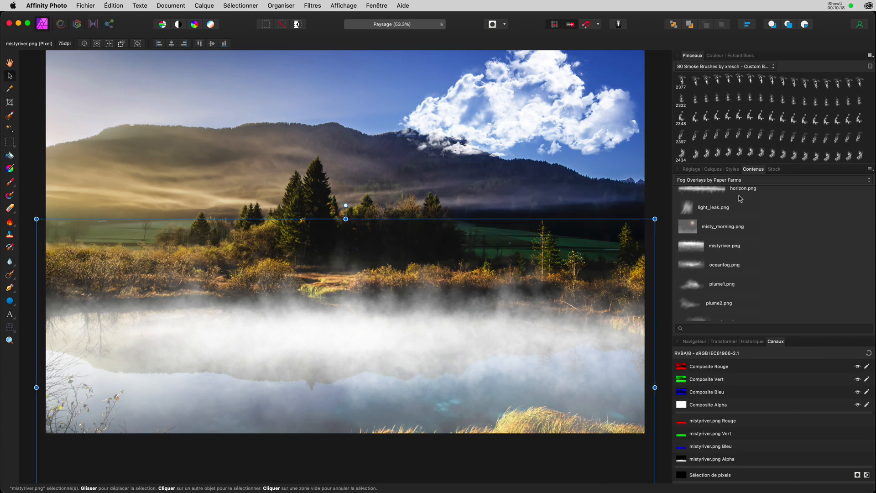
Lower the mistyriver fog layer to 38% opacity and nudge it slightly down.
click(715, 169)
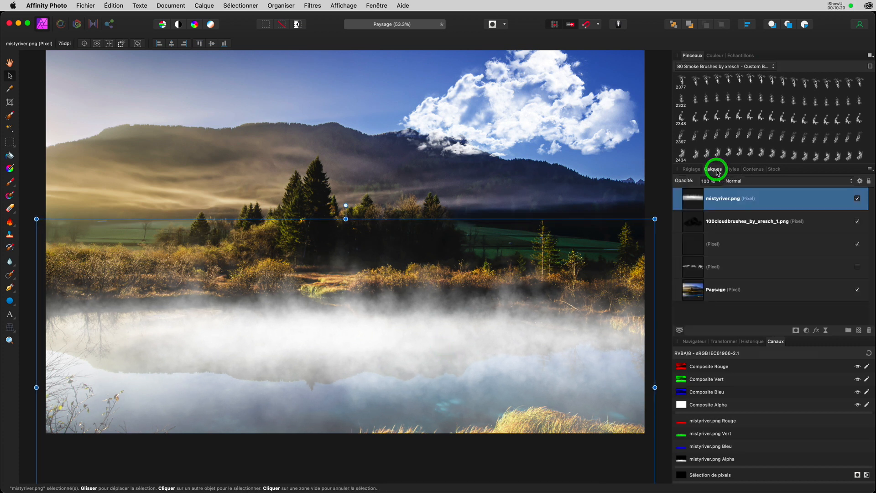
drag(691, 183, 661, 182)
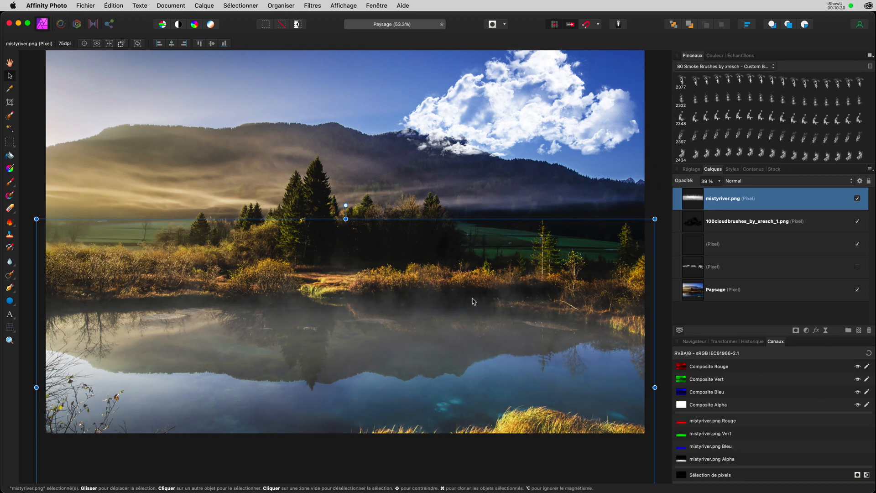
mouse_move(449, 315)
mouse_down()
mouse_move(447, 304)
mouse_move(449, 320)
mouse_up()
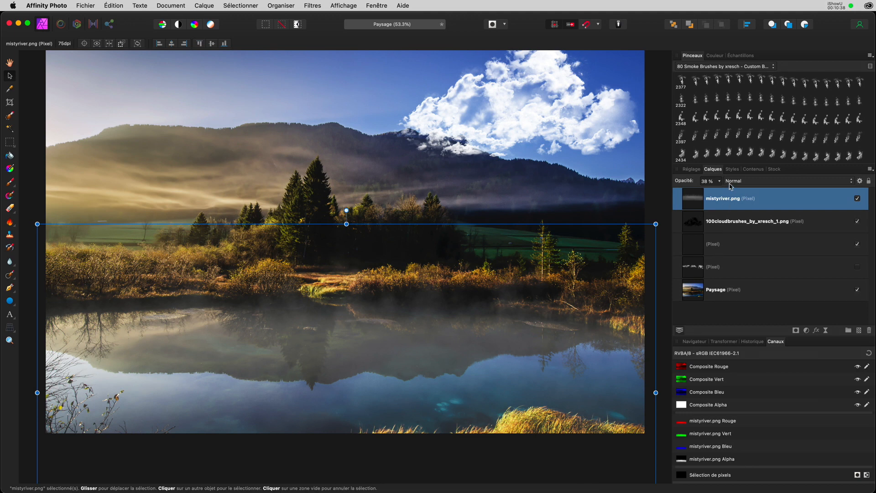
click(754, 172)
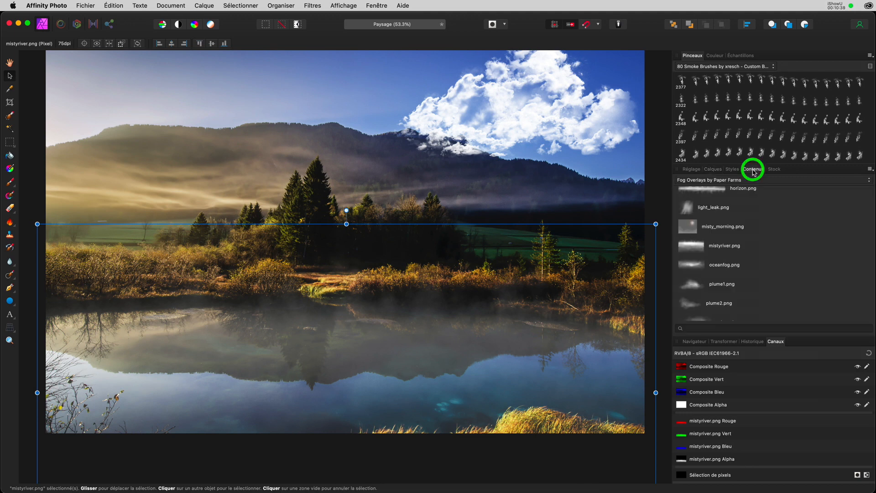
Drag curved_rainbow2.png from Rainbow Overlays by Paper Farms to arc across the left sky.
click(720, 182)
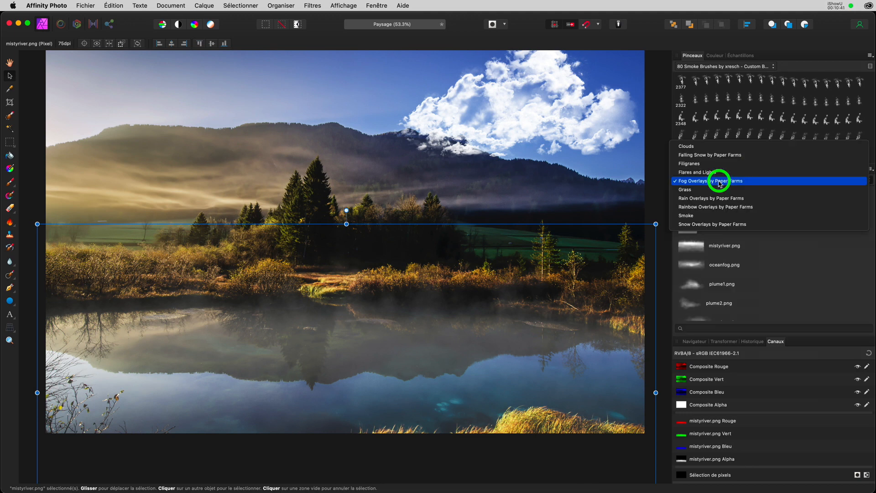
click(699, 208)
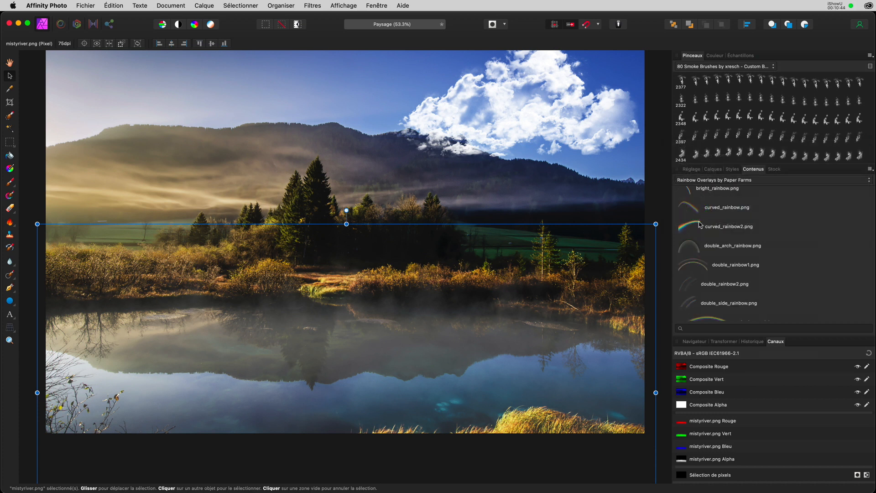
scroll(707, 246, down, 5)
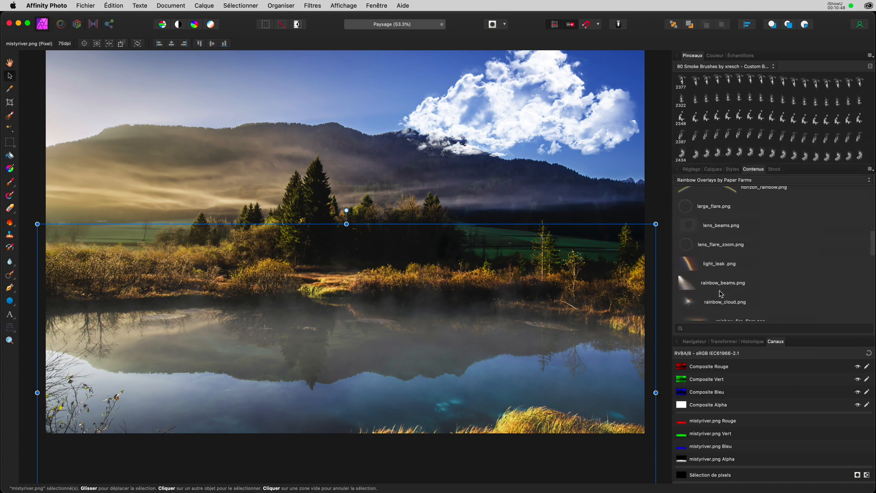
scroll(721, 293, down, 5)
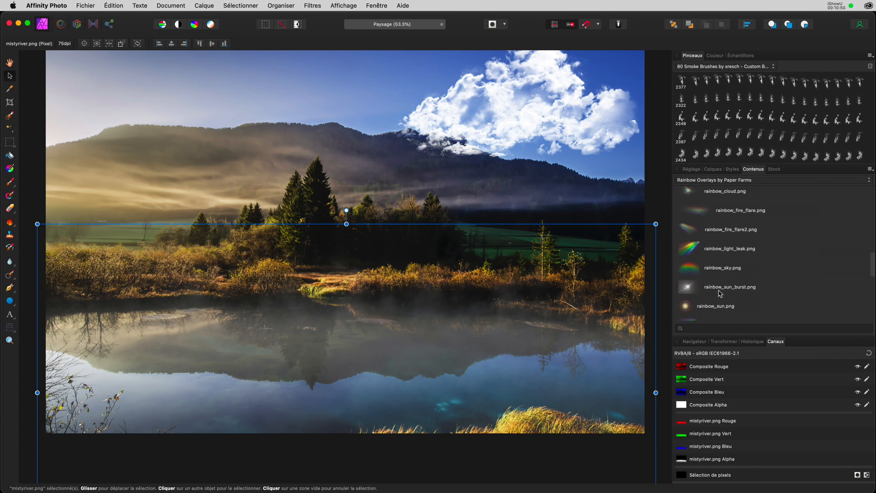
scroll(720, 293, down, 2)
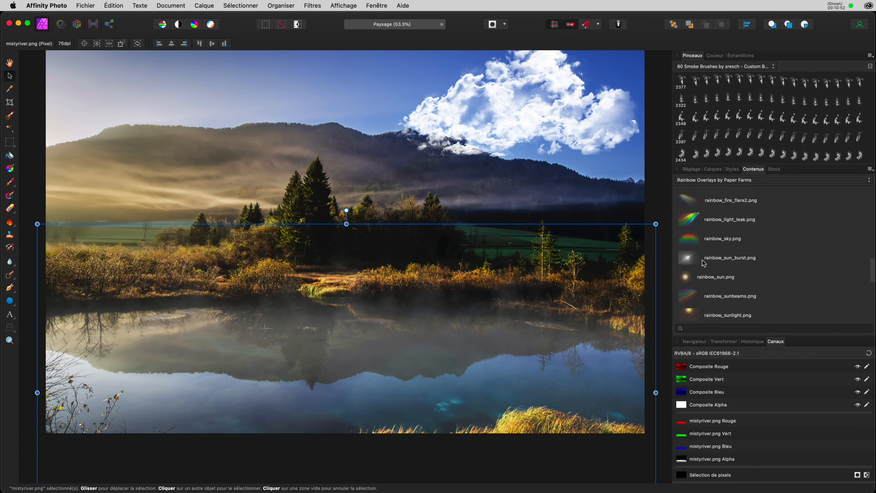
scroll(705, 238, up, 10)
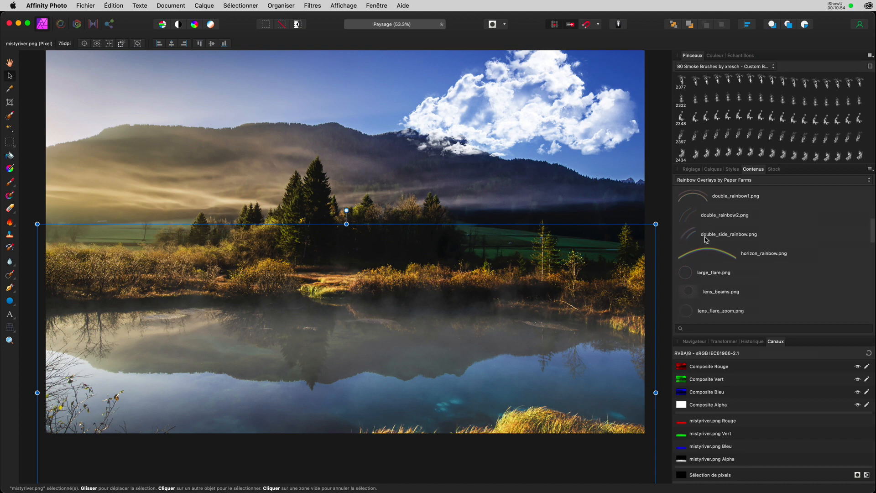
scroll(705, 239, down, 3)
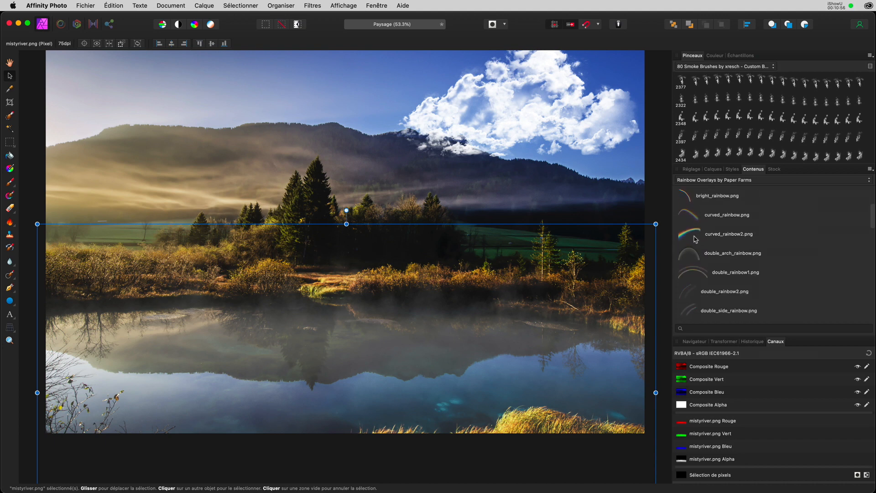
click(691, 236)
drag(691, 237, 385, 201)
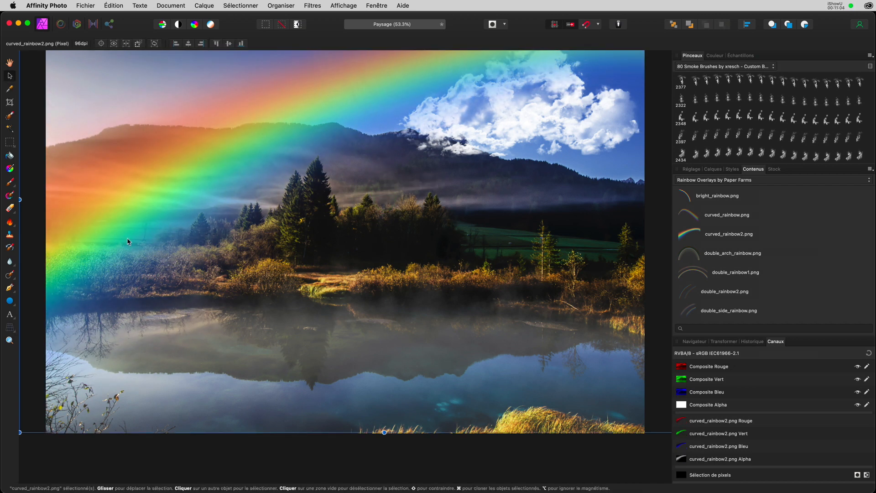
Fade curved_rainbow2.png to 50% opacity, keeping its blending at Normal.
click(713, 169)
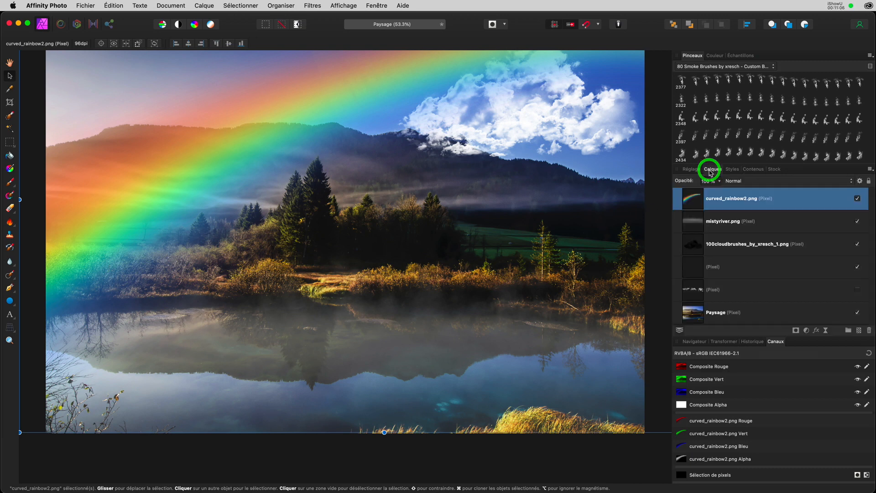
drag(677, 182, 664, 181)
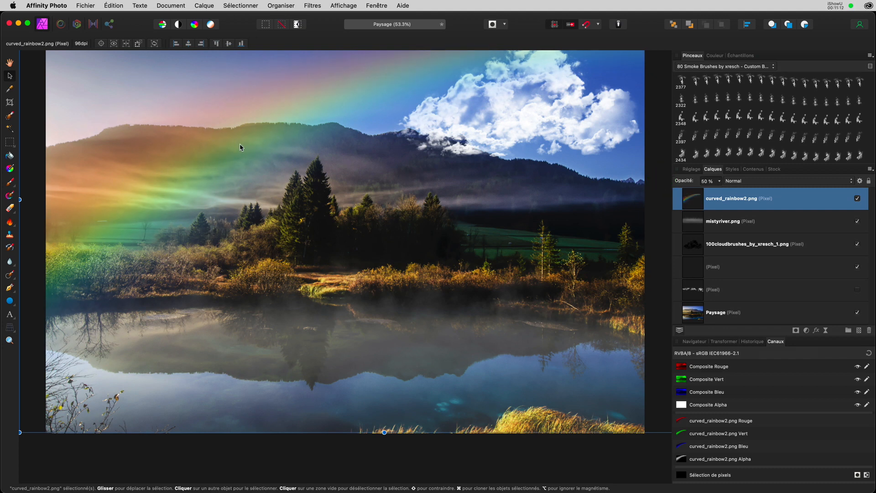
scroll(241, 147, up, 3)
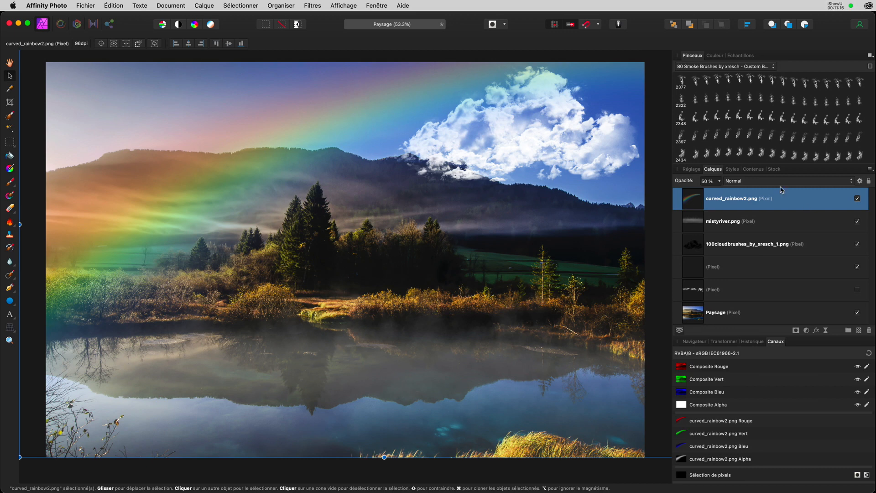
click(743, 180)
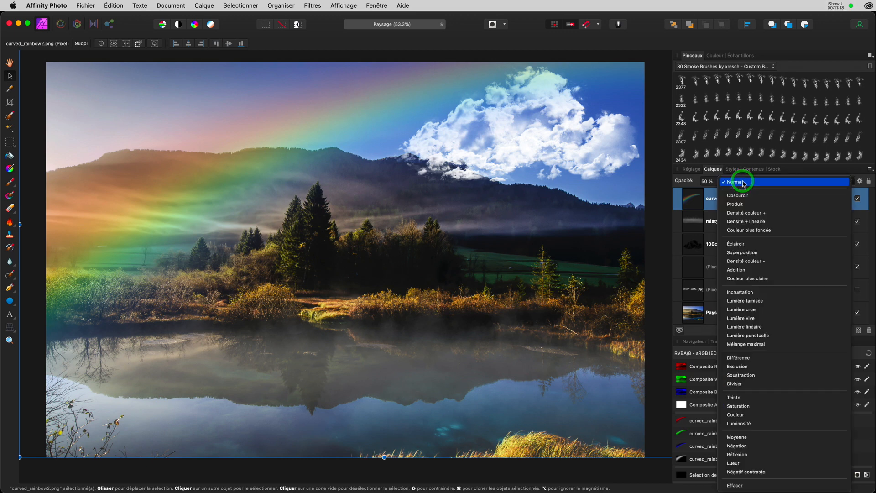
click(693, 181)
click(753, 169)
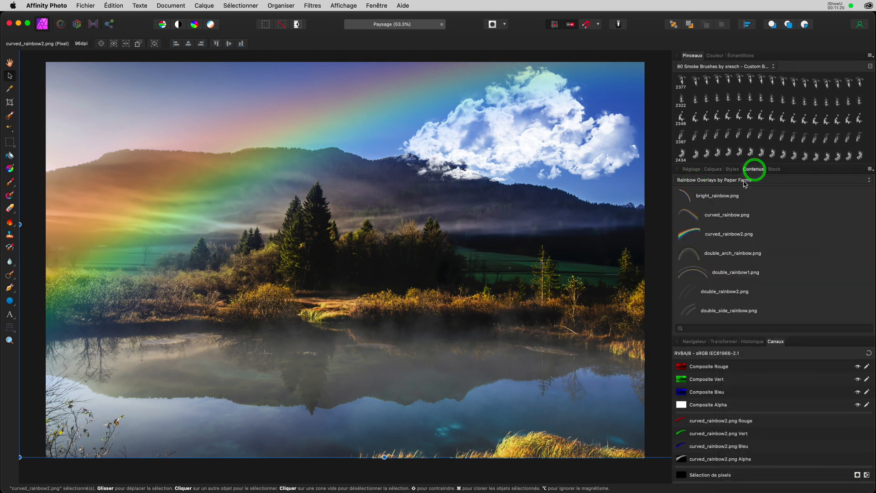
Place Sun Flare 001 in the upper-left corner and enlarge it.
scroll(738, 221, down, 3)
scroll(738, 220, down, 4)
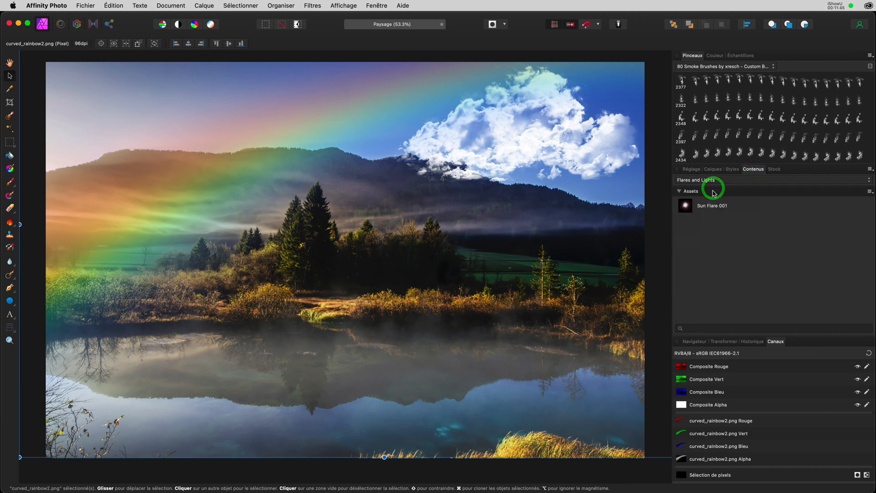
drag(686, 205, 59, 77)
drag(144, 163, 199, 214)
drag(106, 116, 103, 112)
Set the sun flare layer to 78% opacity and deselect to view the result.
click(712, 169)
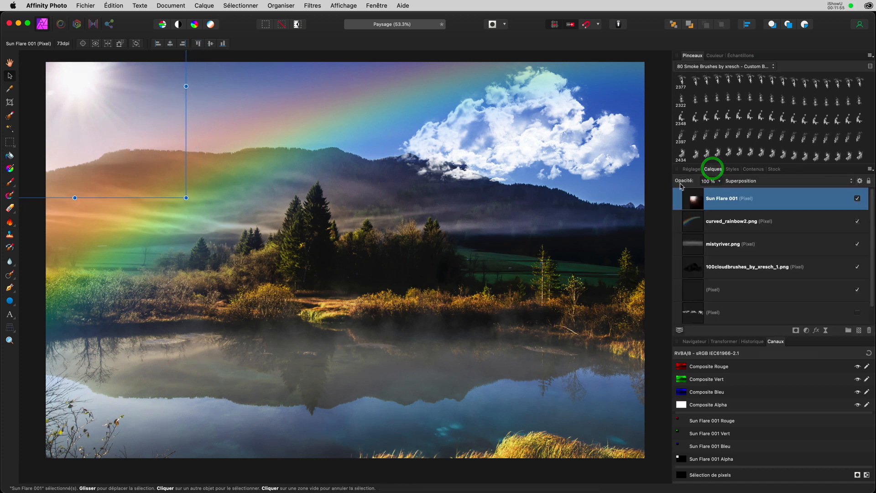
drag(715, 182, 675, 182)
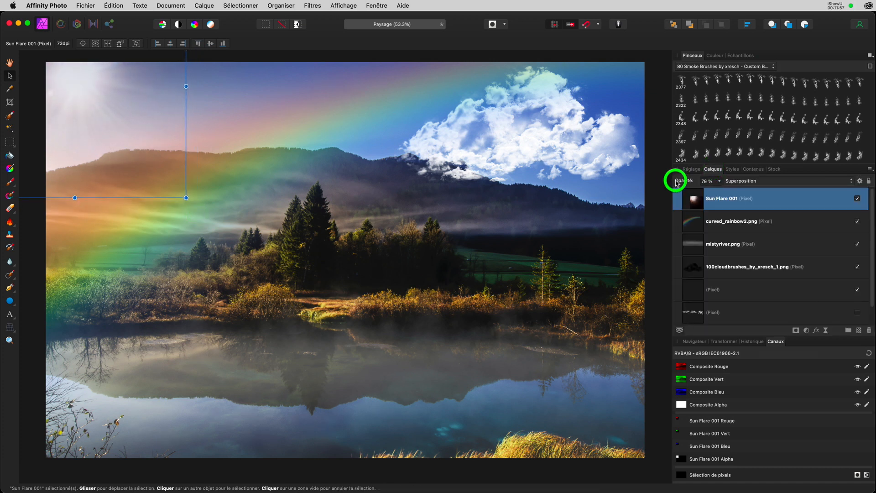
click(400, 474)
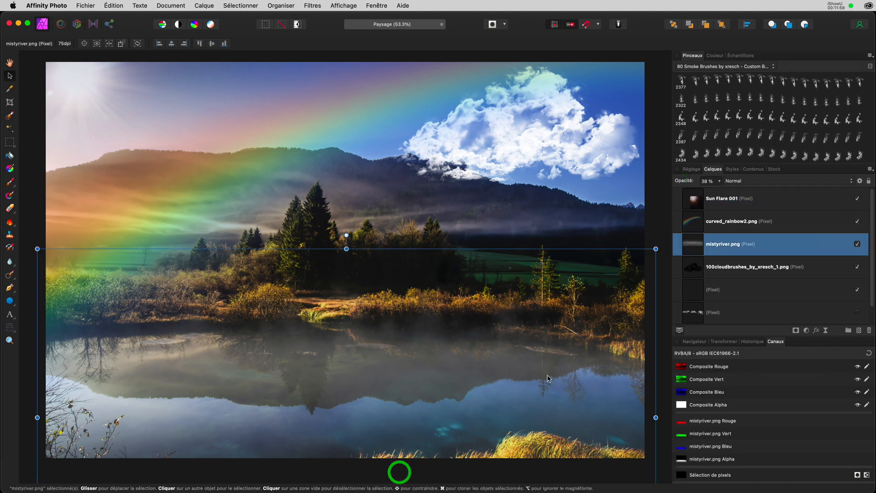
click(657, 205)
scroll(657, 206, up, 1)
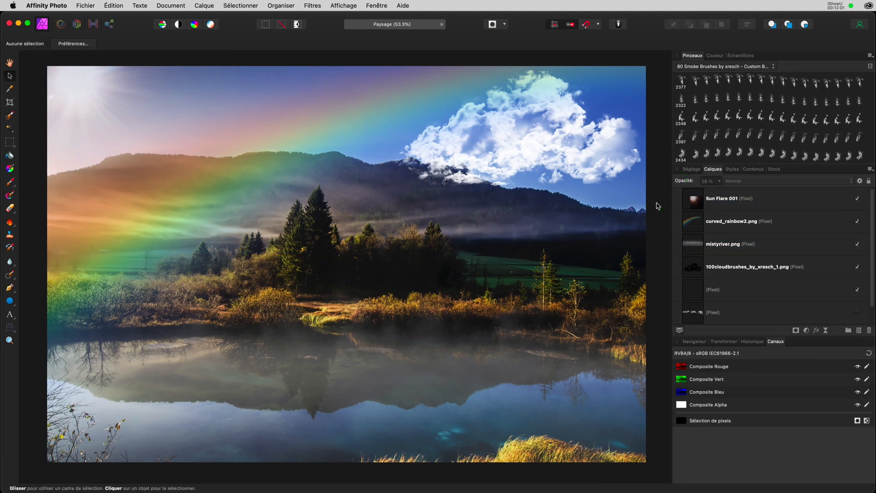
scroll(657, 206, right, 1)
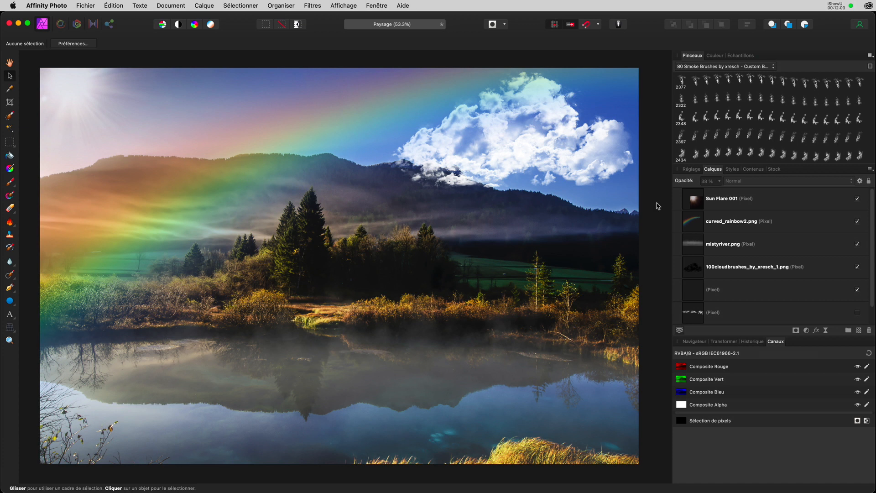